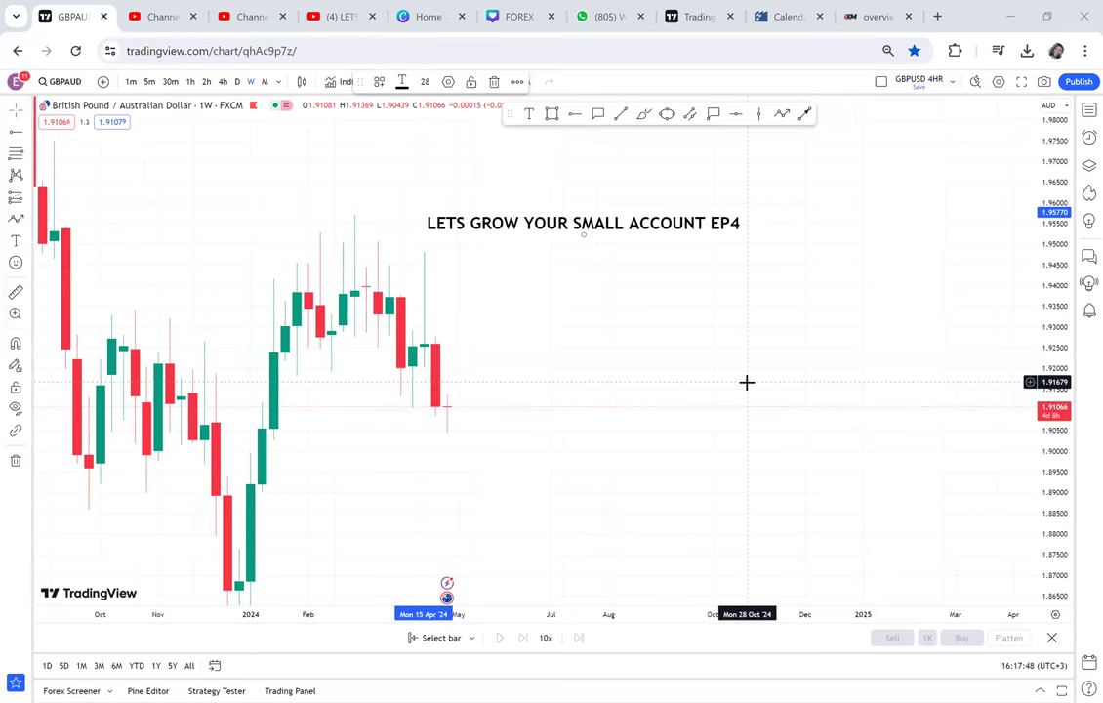
Step: Move the chart's title text straight up so it sits well above the weekly GBPAUD candles
drag(564, 378, 650, 390)
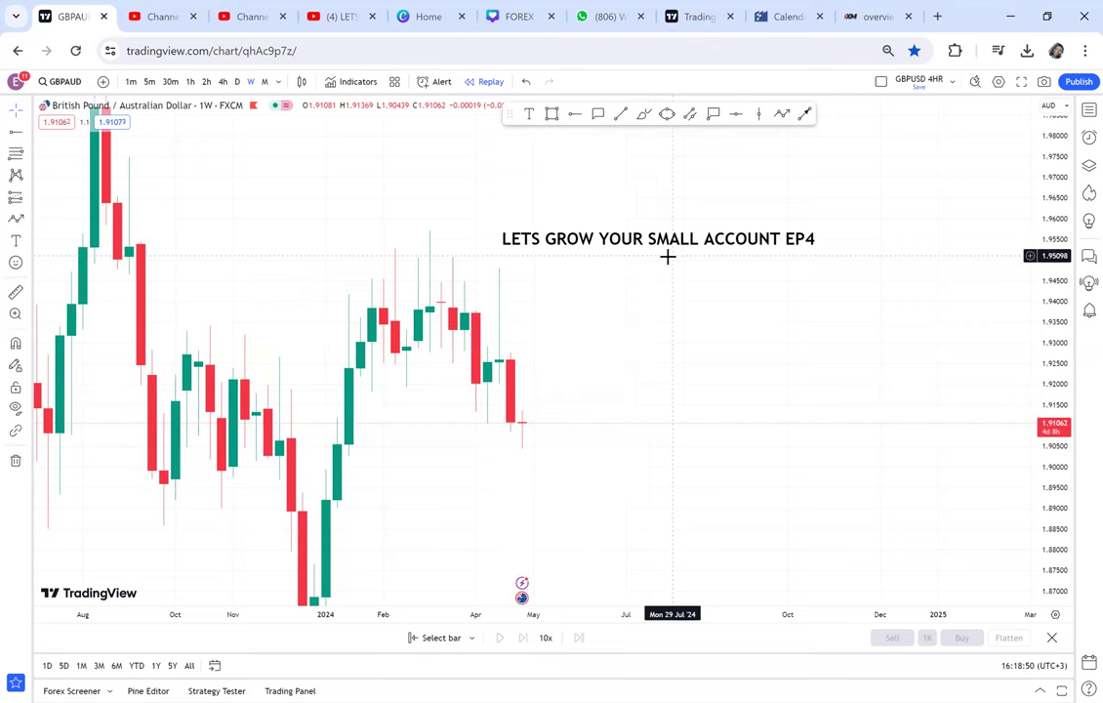
drag(694, 254, 695, 207)
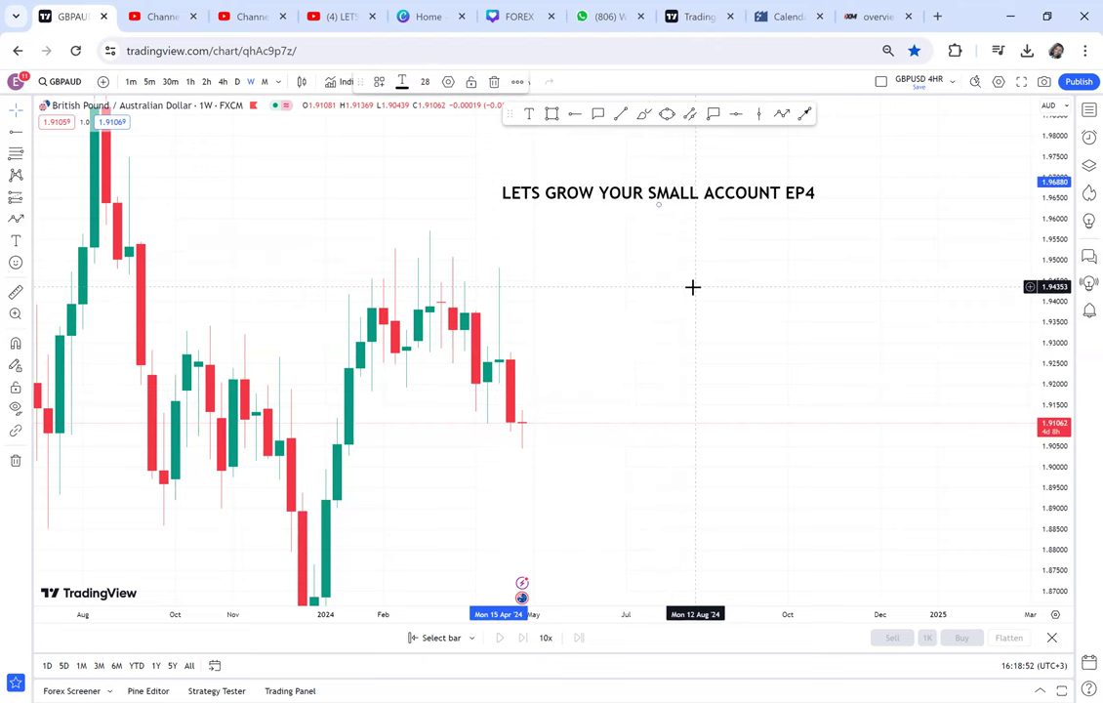
drag(692, 287, 770, 311)
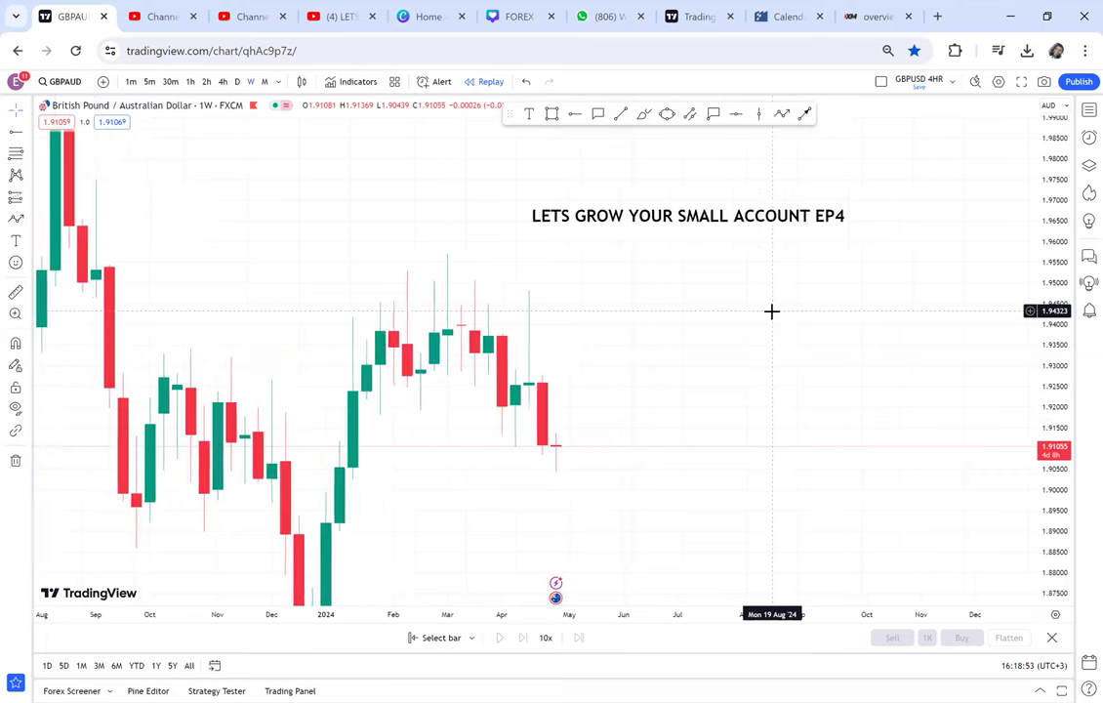
Step: Draw a rectangle over the early-2024 weekly candles, from about 1.958 down to about 1.919
drag(1003, 410, 1002, 351)
drag(850, 333, 883, 274)
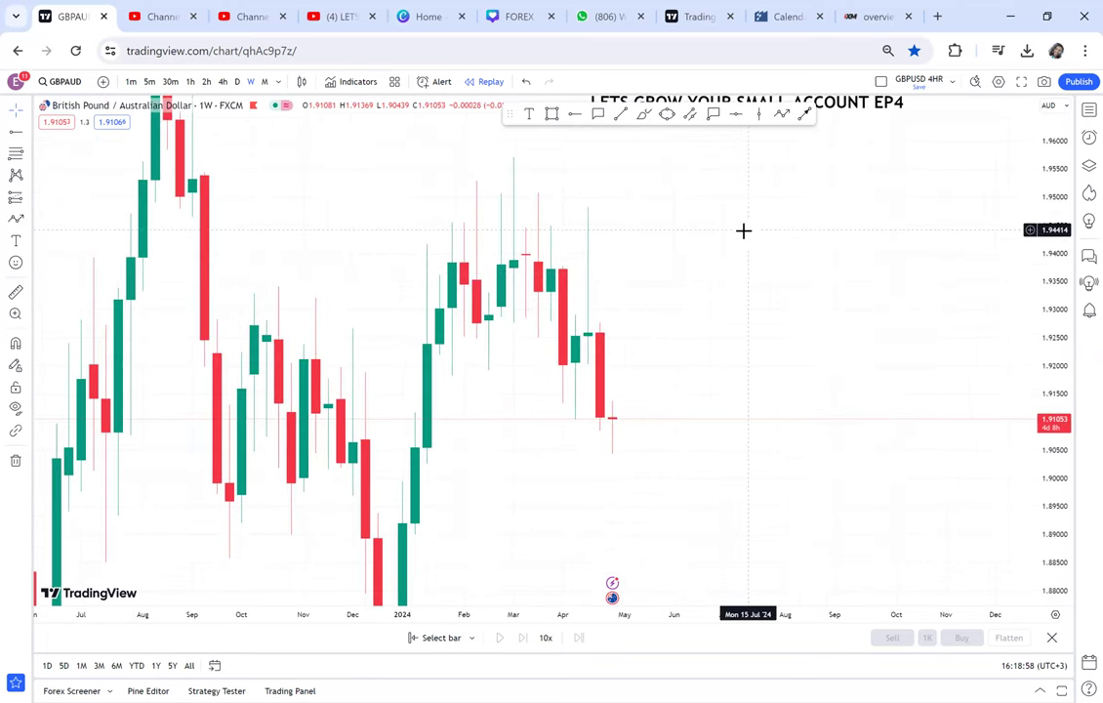
drag(744, 229, 716, 277)
scroll(717, 277, down, 2)
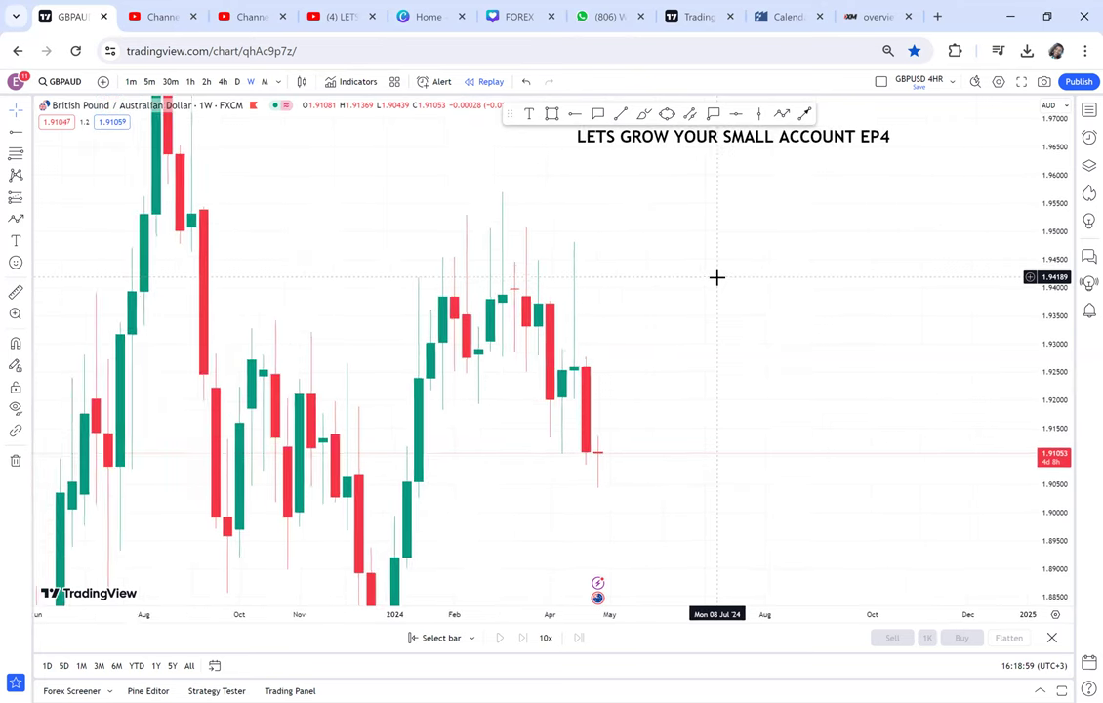
drag(925, 181, 952, 244)
click(552, 115)
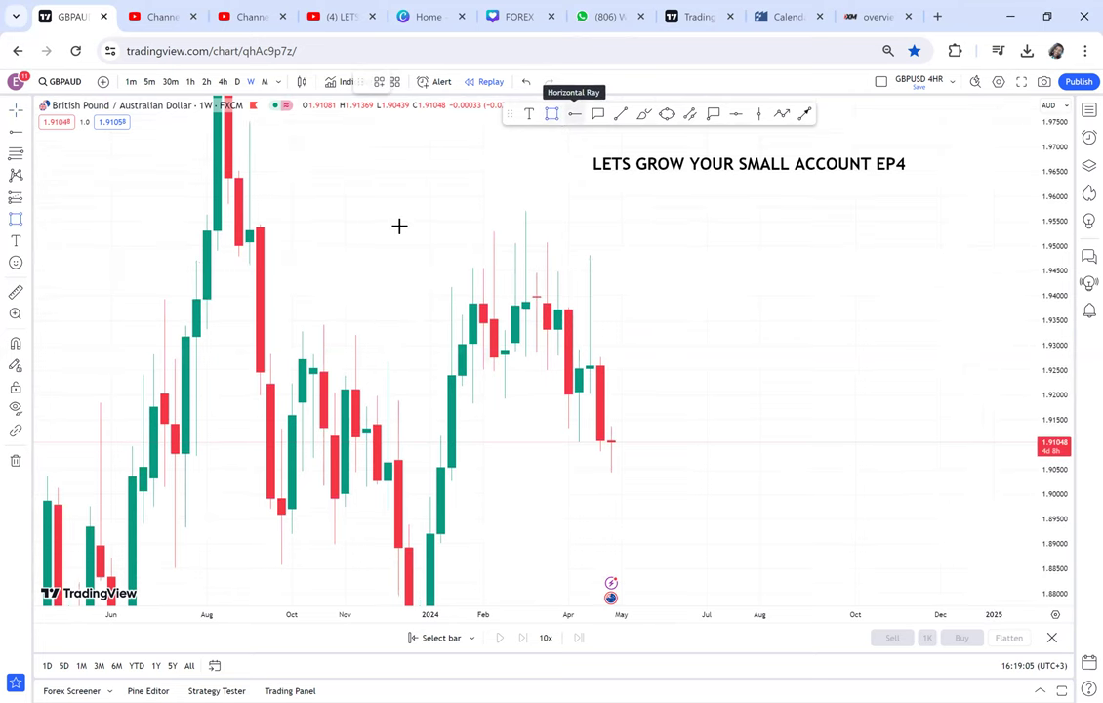
mouse_move(376, 208)
mouse_down()
mouse_move(702, 357)
mouse_move(790, 414)
mouse_move(791, 372)
mouse_move(814, 401)
mouse_up()
scroll(744, 503, up, 1)
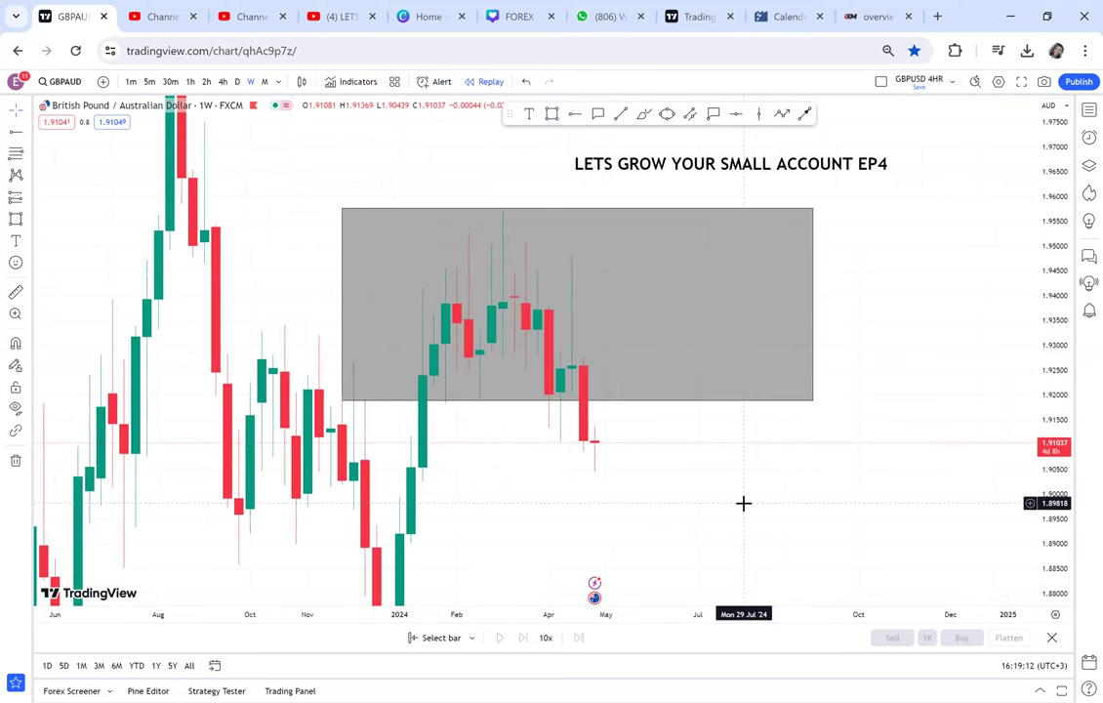
click(805, 113)
click(479, 456)
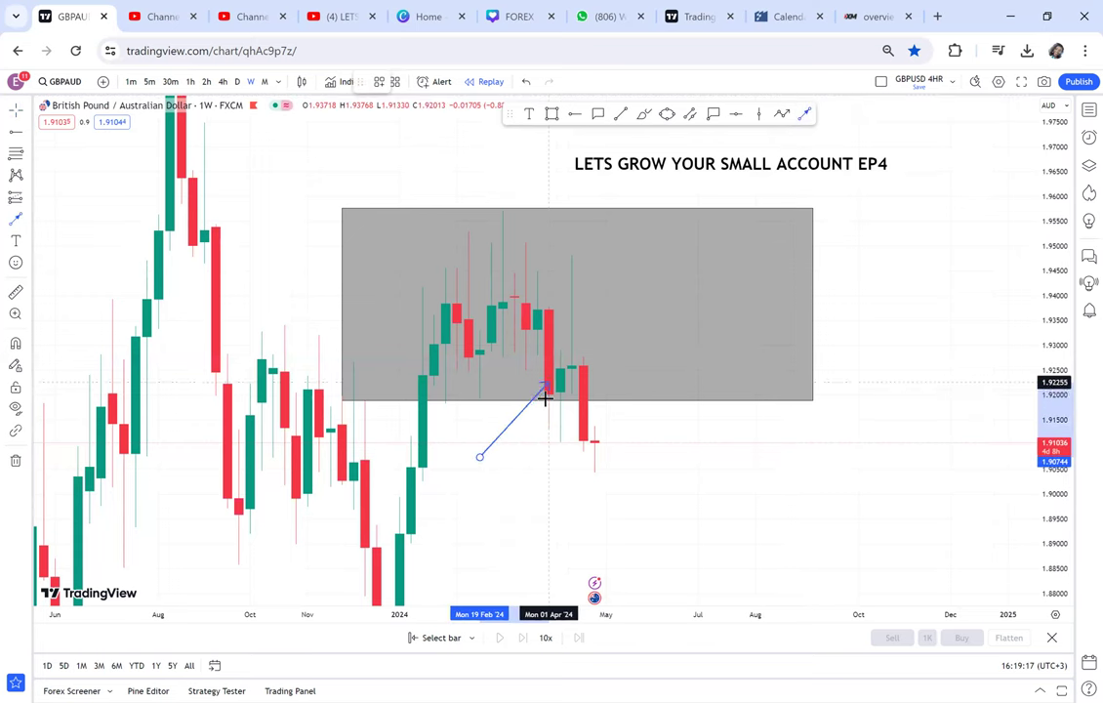
click(536, 449)
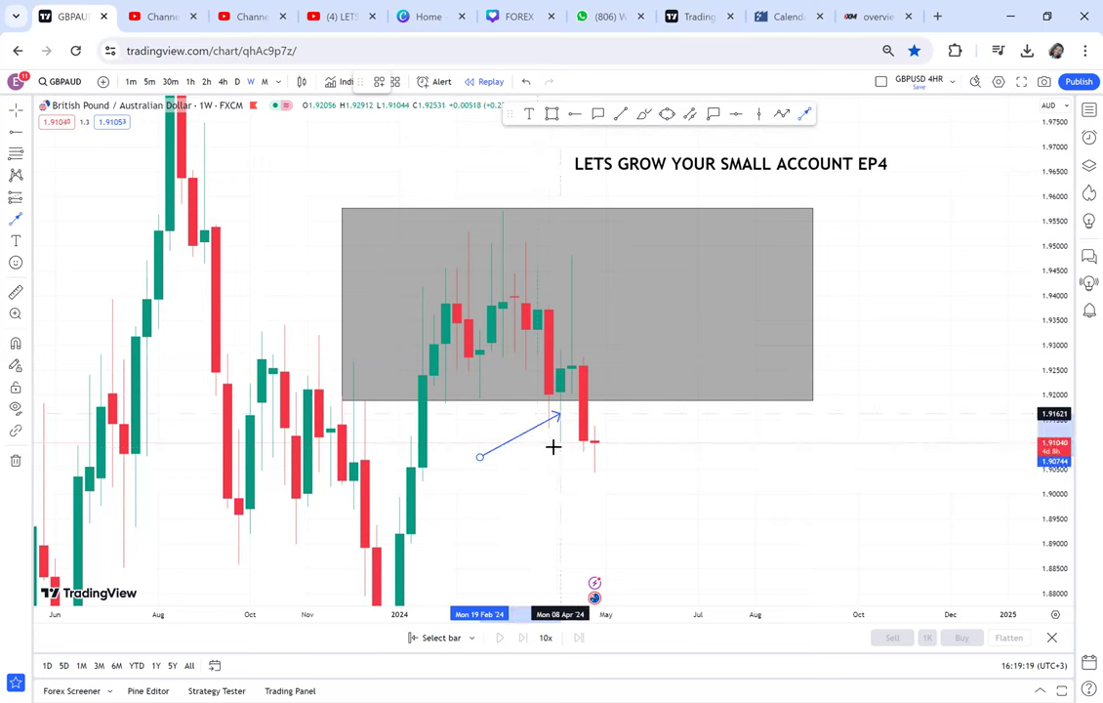
drag(536, 448, 580, 401)
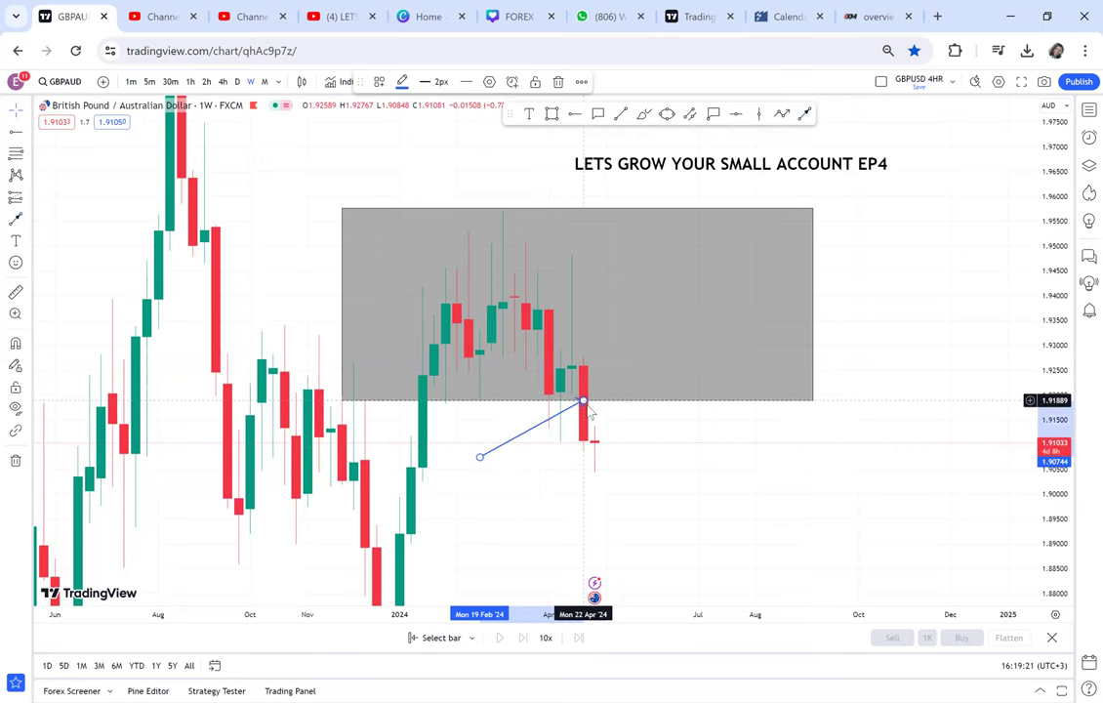
key(Delete)
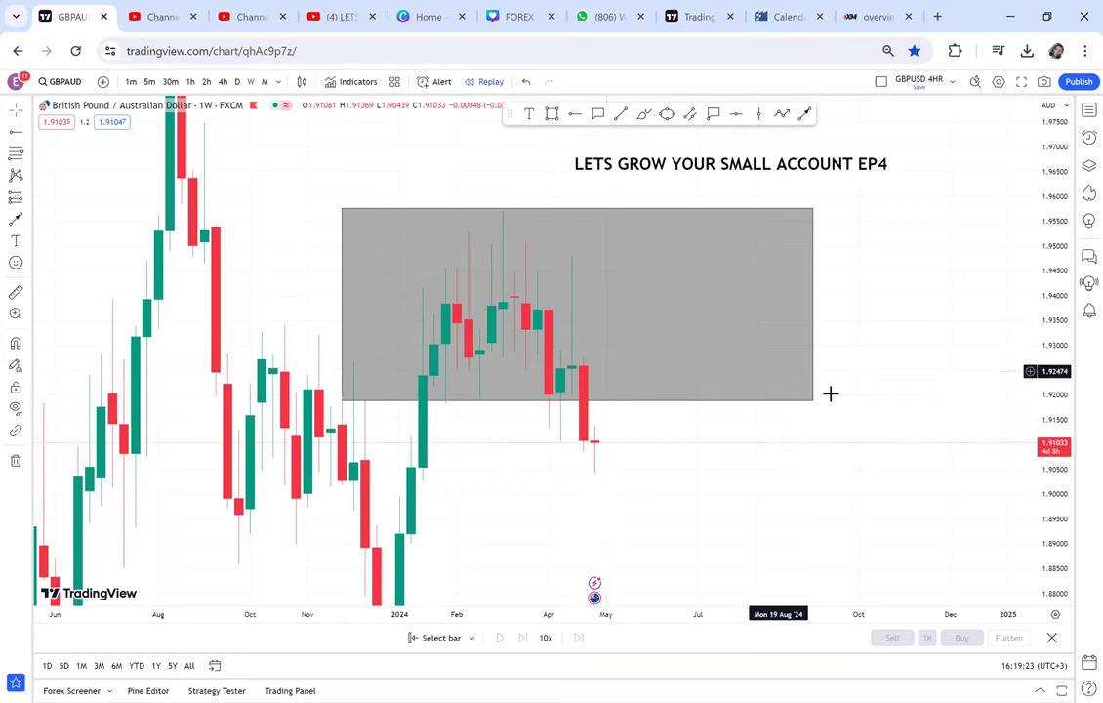
Step: Extend the rectangle's lower edge down to 1.91020 and its end date to 4 November 2024
drag(815, 399, 889, 441)
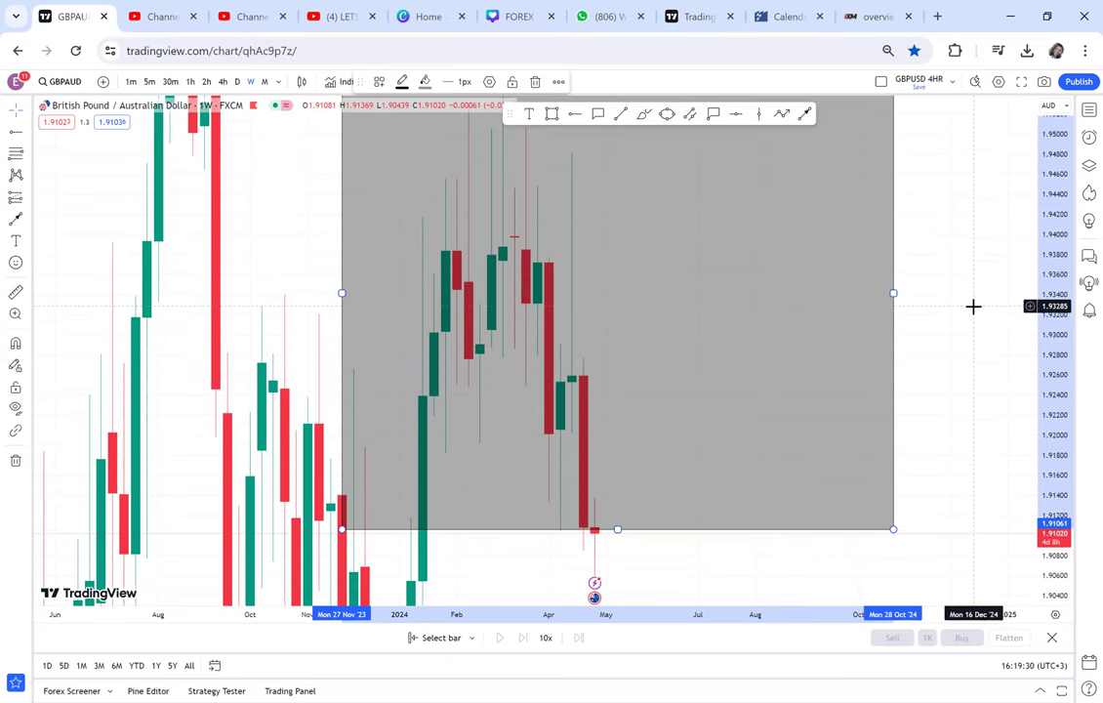
click(935, 424)
drag(936, 423, 915, 217)
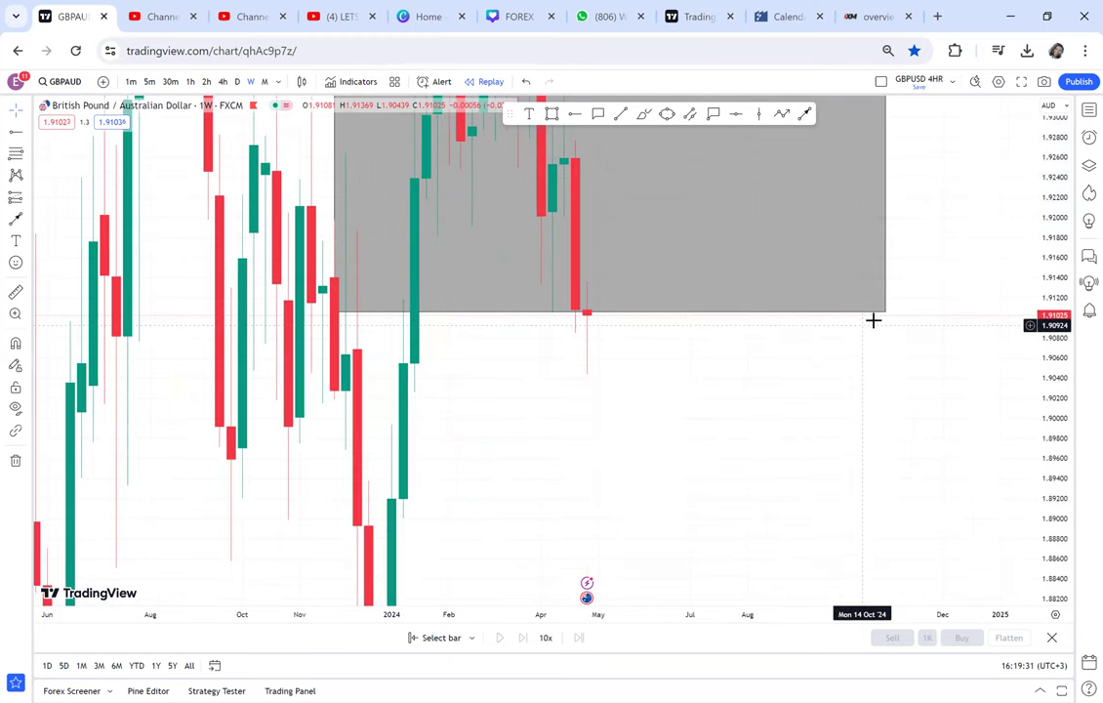
drag(886, 312, 898, 313)
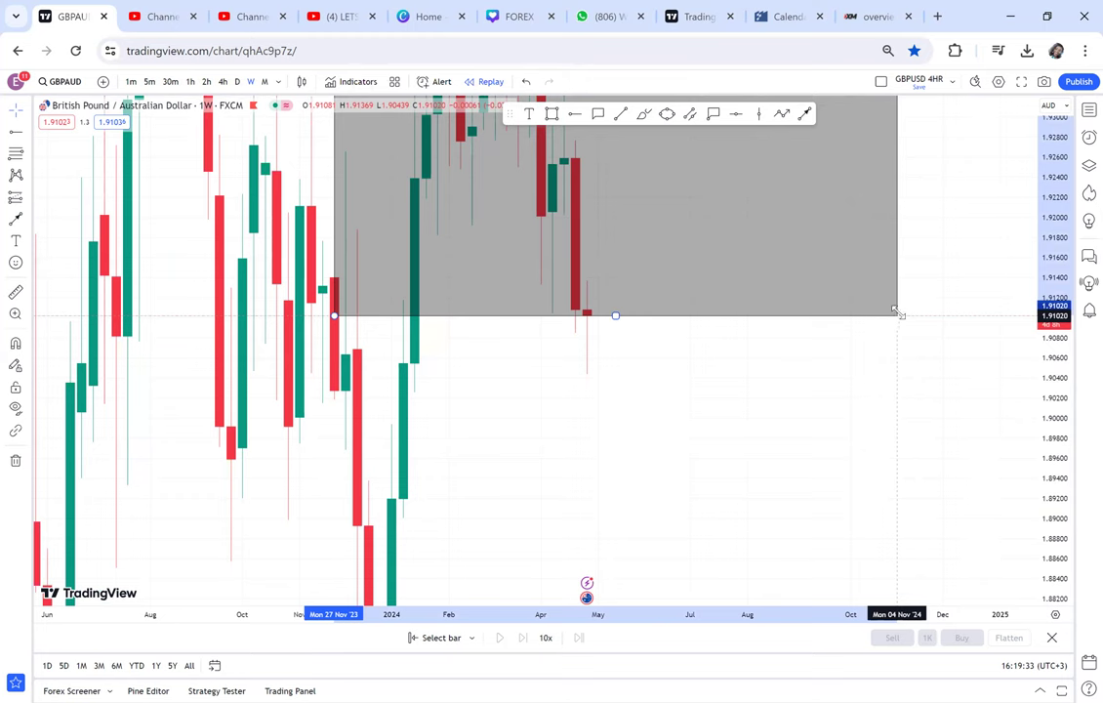
drag(833, 479, 844, 601)
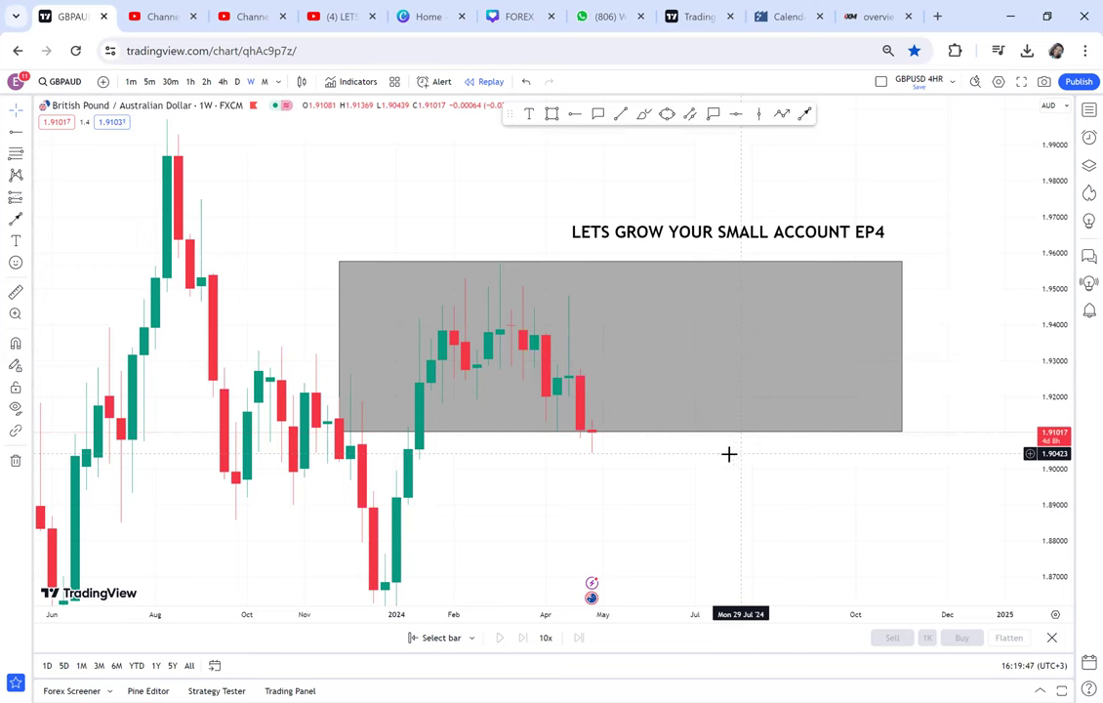
Step: Move the title higher and draw a bullish path above the rectangle, rising to 1.96773, retesting the upper edge and ending at 1.98924
drag(670, 231, 705, 205)
drag(757, 172, 802, 132)
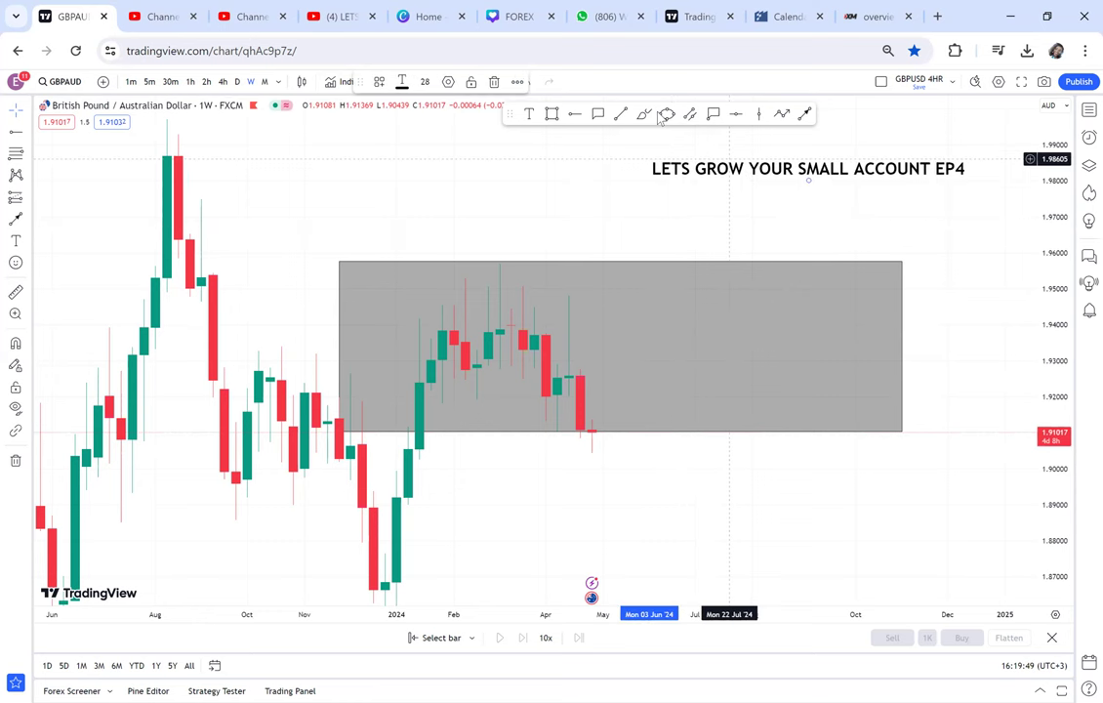
click(784, 115)
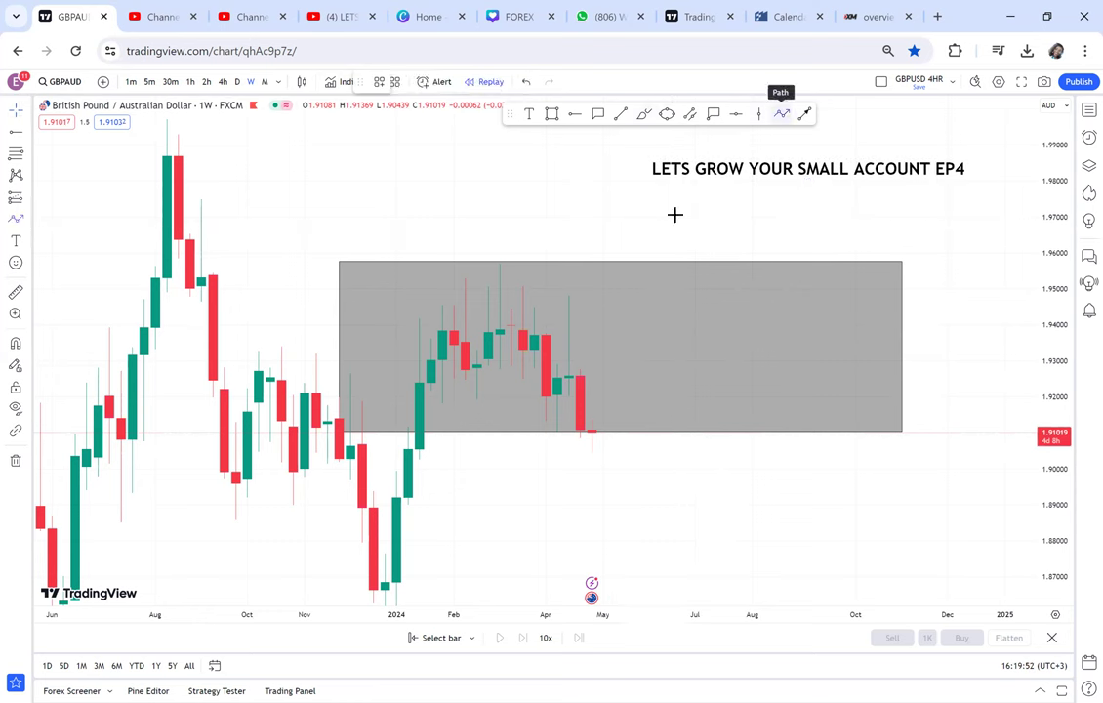
click(592, 259)
click(604, 227)
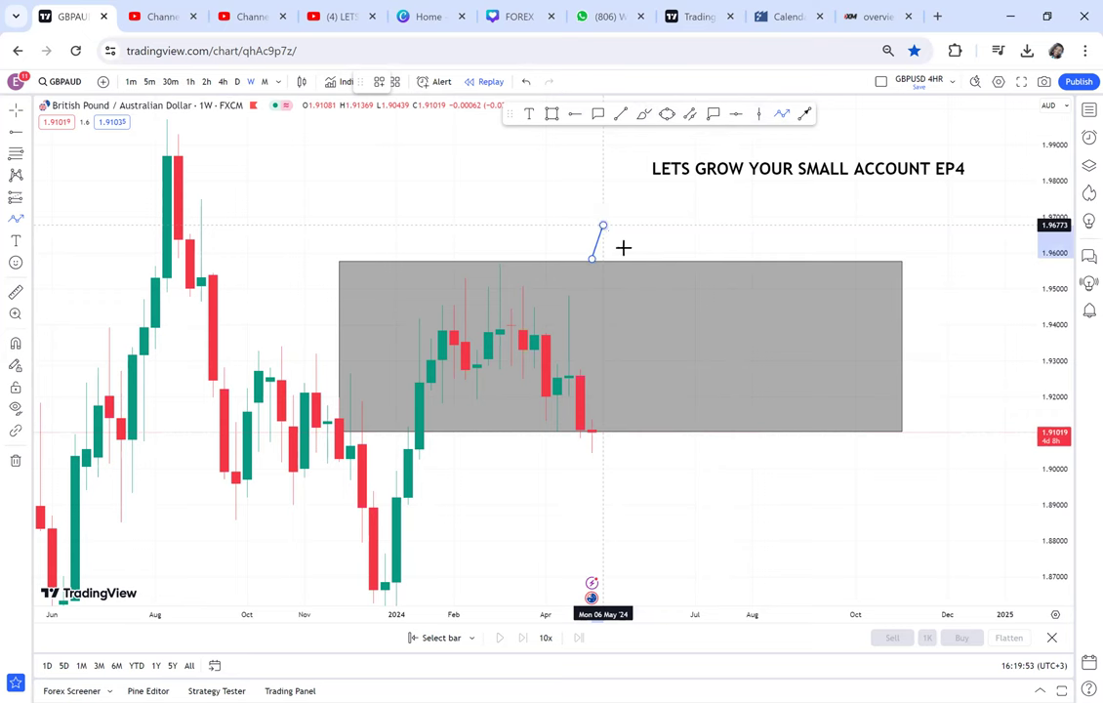
click(636, 259)
click(649, 148)
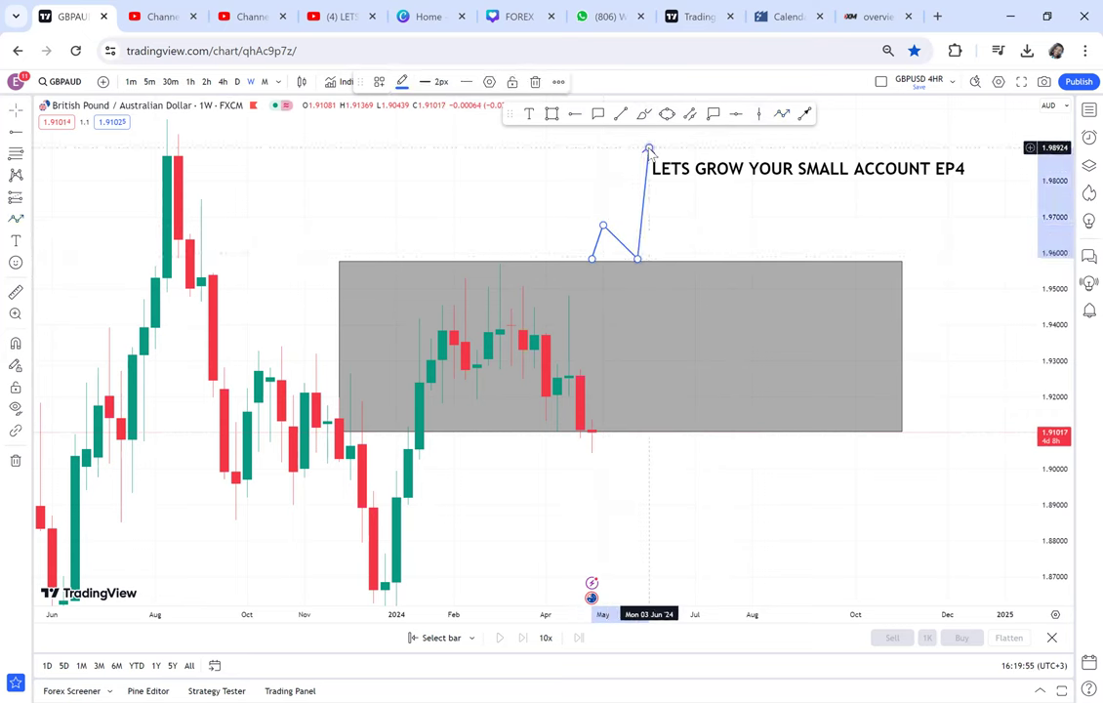
Step: Draw a bearish path below the rectangle, dropping to about 1.900, retesting the lower edge and ending near 1.885
click(784, 115)
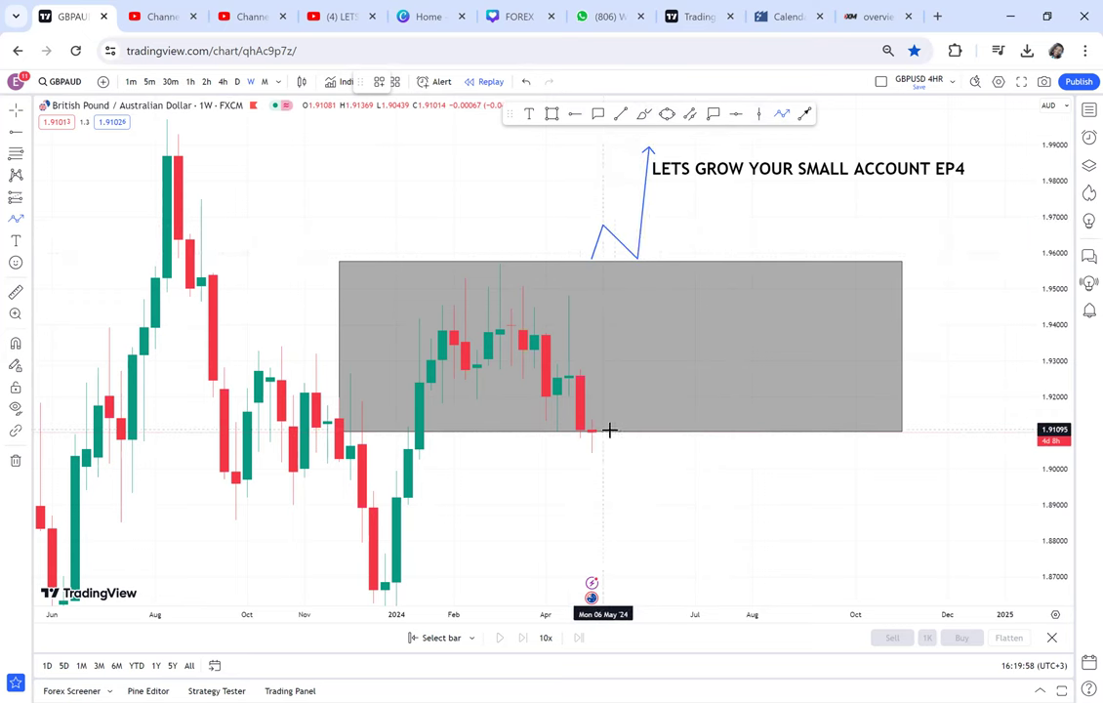
click(614, 430)
click(625, 464)
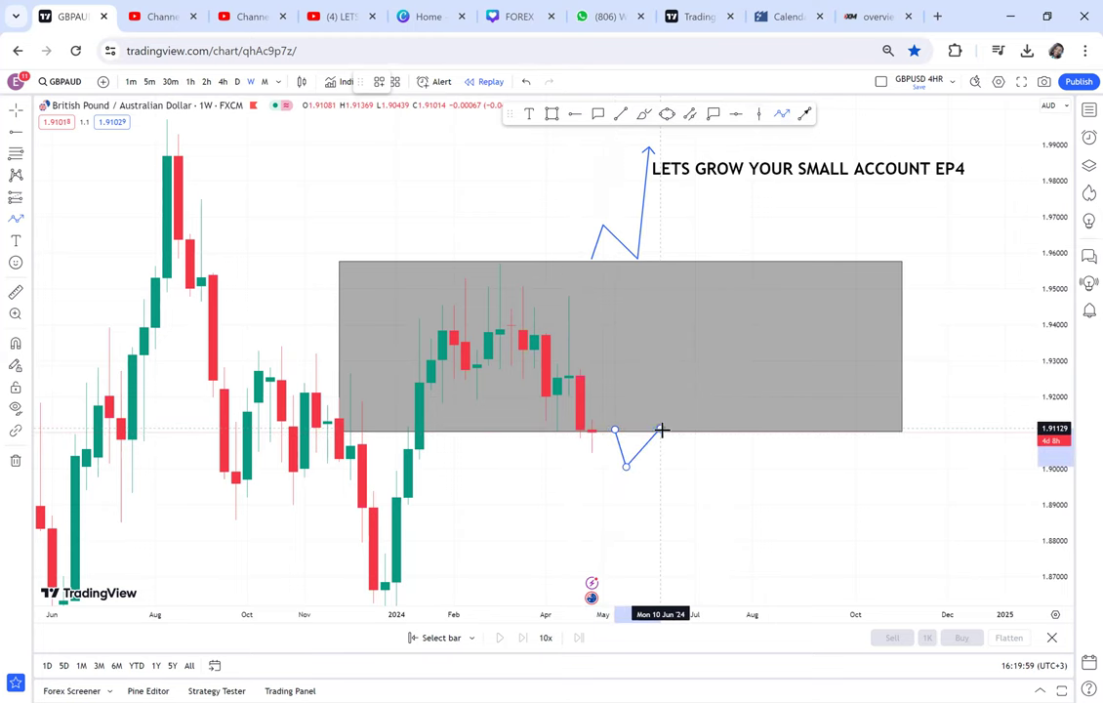
click(660, 429)
click(695, 521)
click(776, 461)
scroll(840, 458, left, 2)
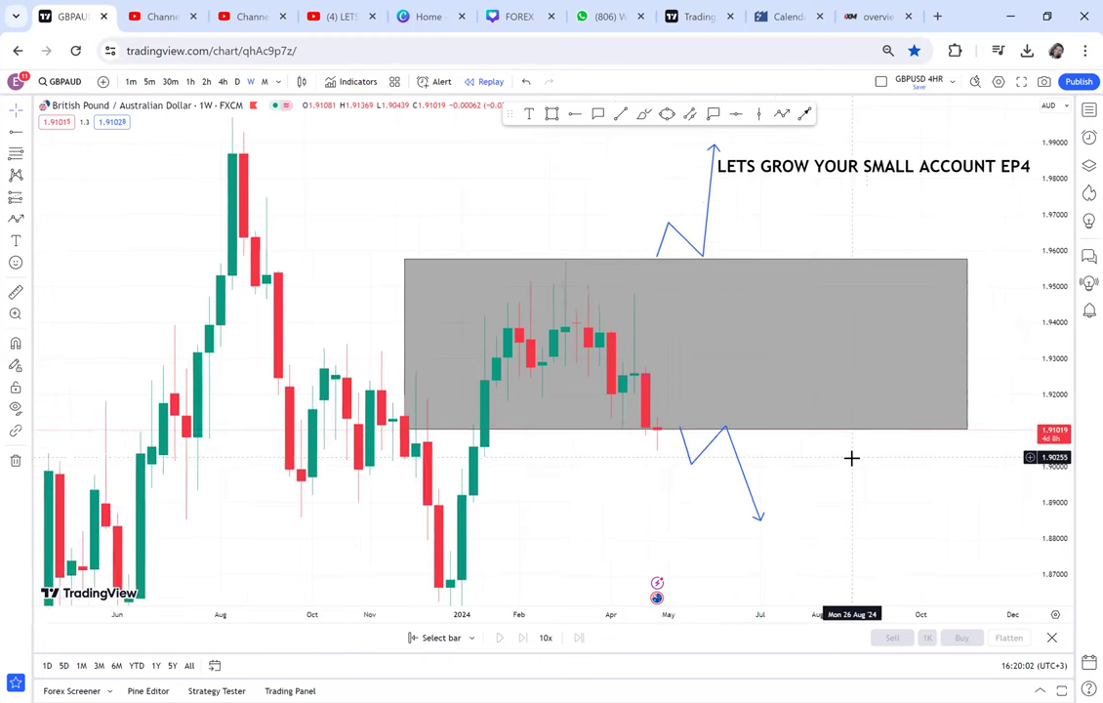
scroll(772, 464, up, 1)
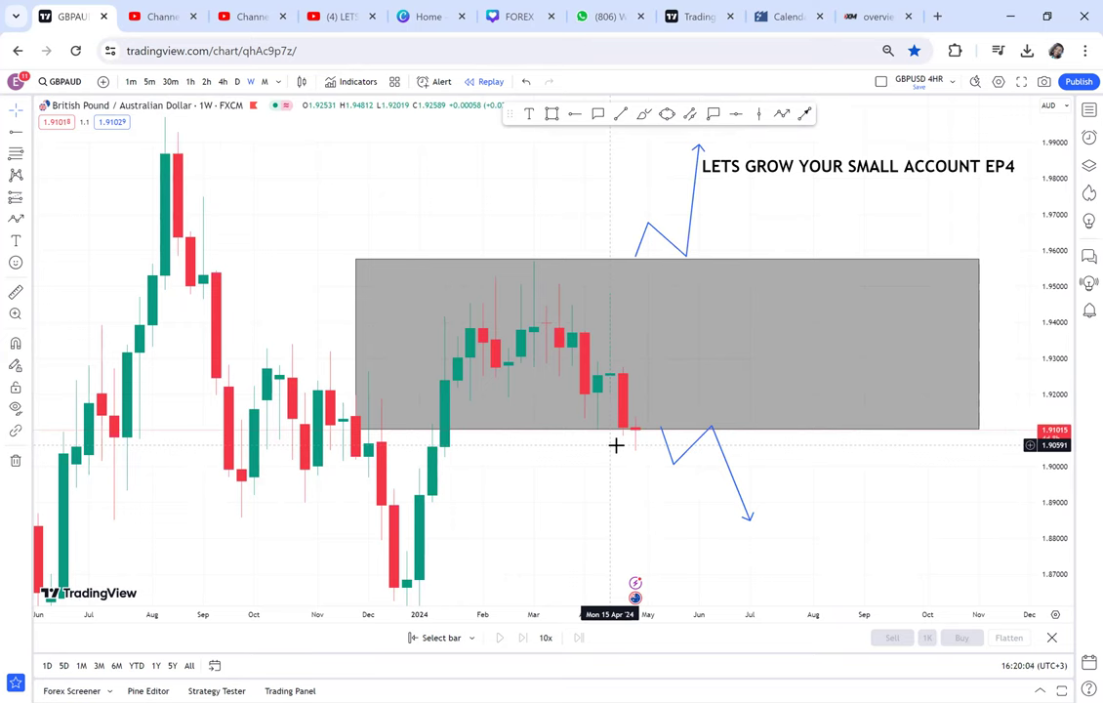
Step: Switch the GBPAUD chart to the daily timeframe and show the candles from December 2023 onward
drag(1059, 508, 517, 446)
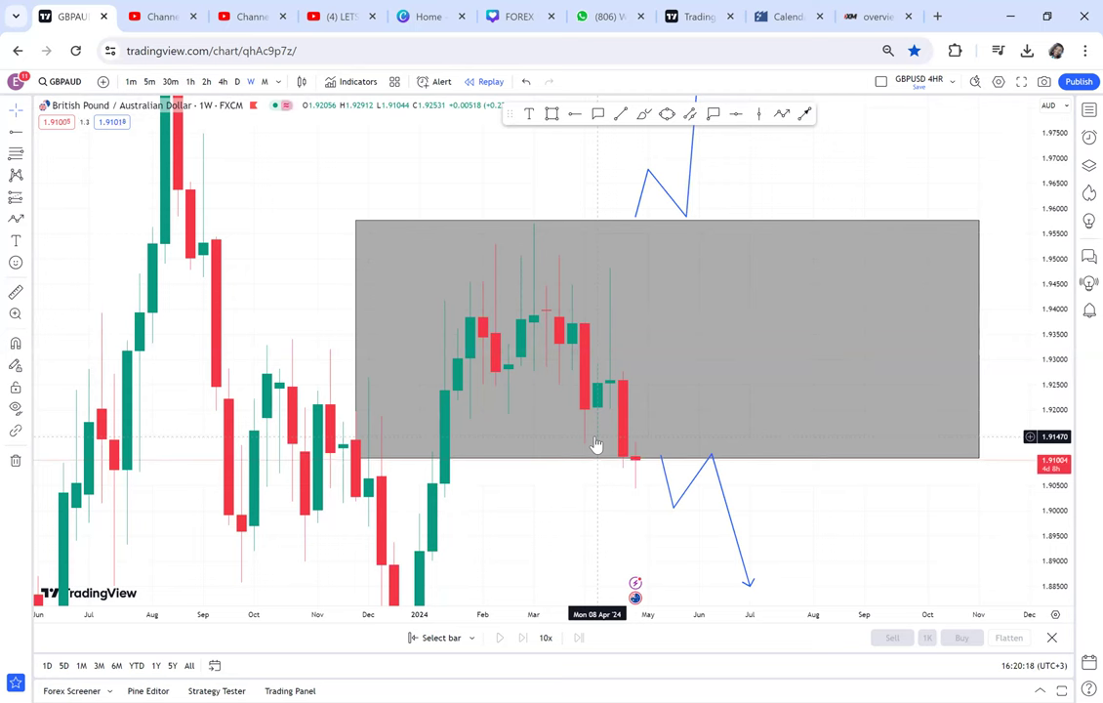
click(237, 83)
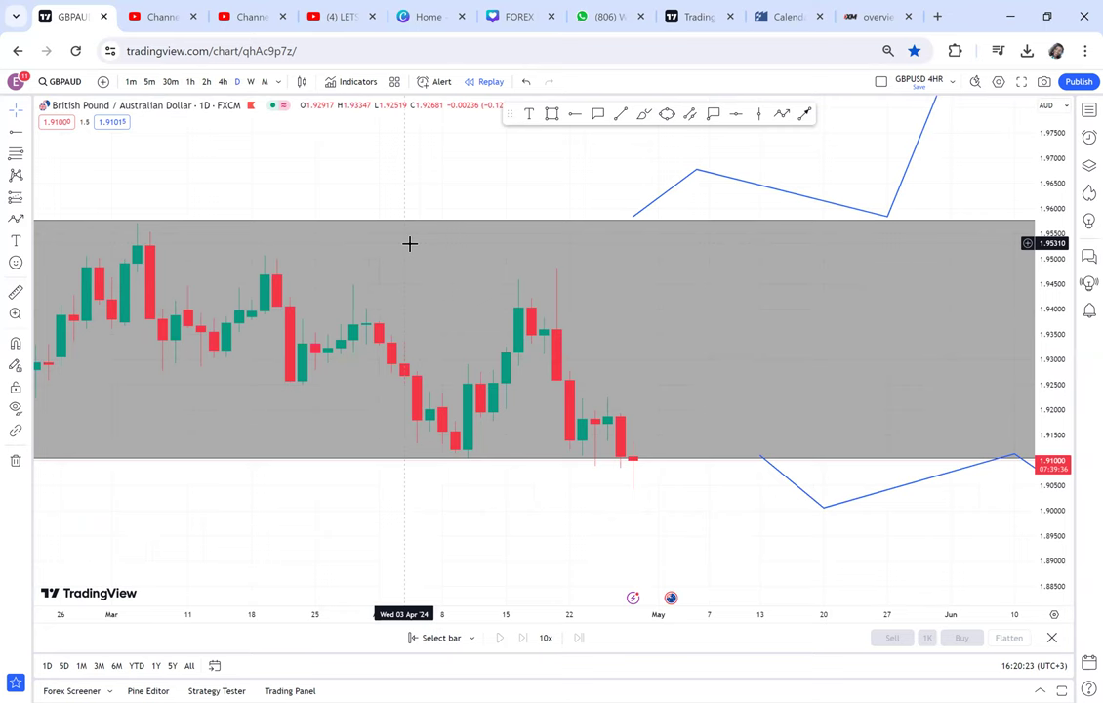
scroll(410, 244, down, 1)
scroll(409, 243, down, 4)
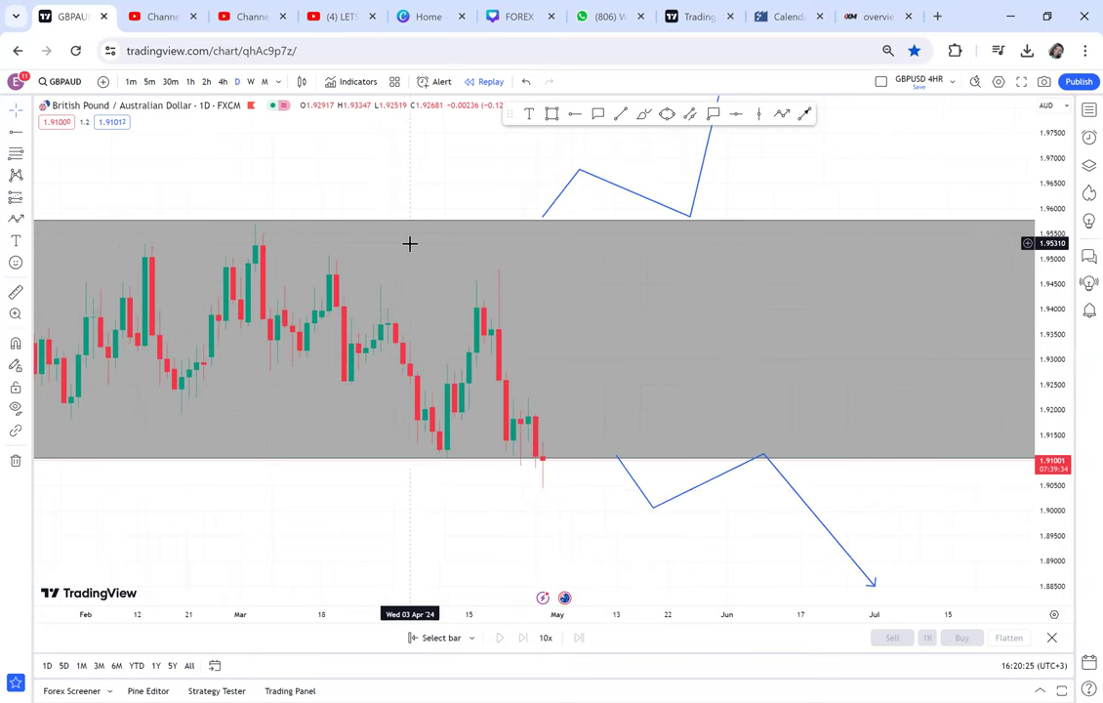
drag(490, 464, 653, 435)
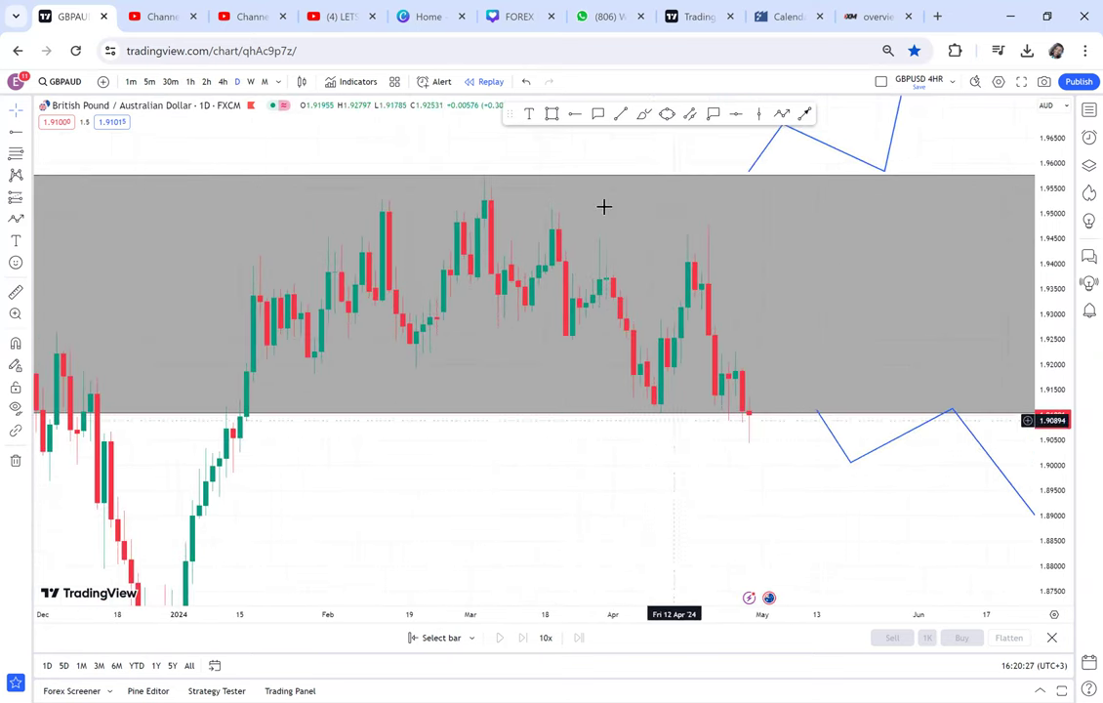
Step: Brush a circle around the 10 April low, a line back to early January, and a stroke up the rally to about 1.947
click(644, 114)
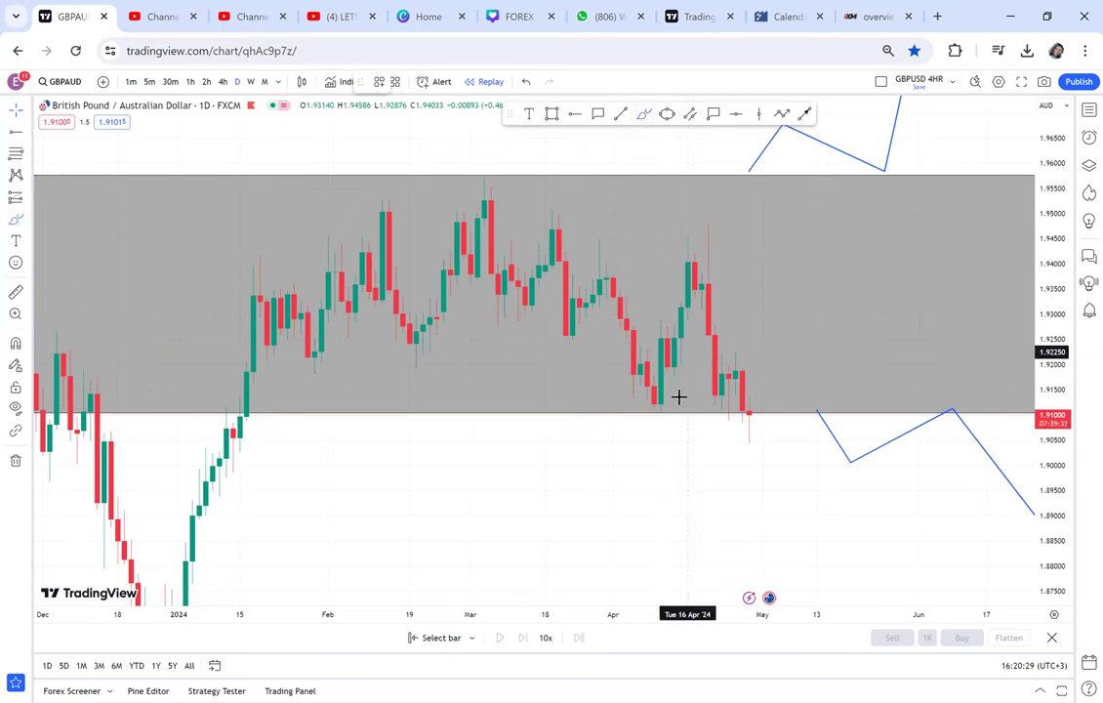
mouse_move(655, 377)
mouse_down()
mouse_move(634, 388)
mouse_move(652, 411)
mouse_move(680, 394)
mouse_move(199, 443)
mouse_up()
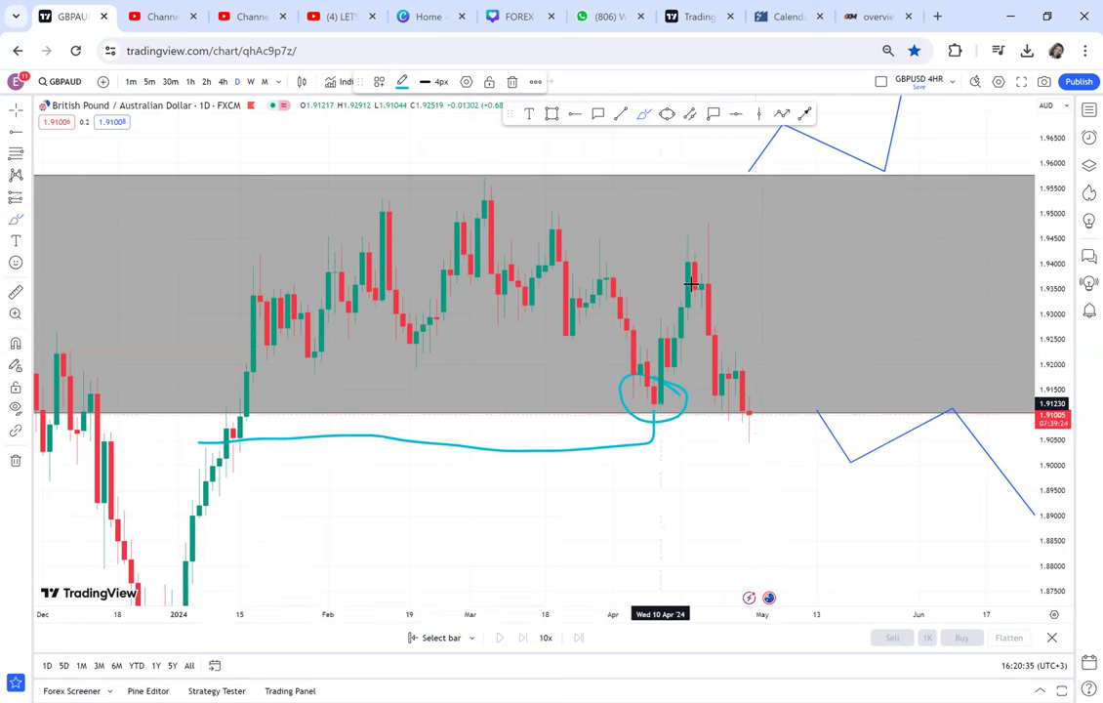
drag(660, 398, 695, 229)
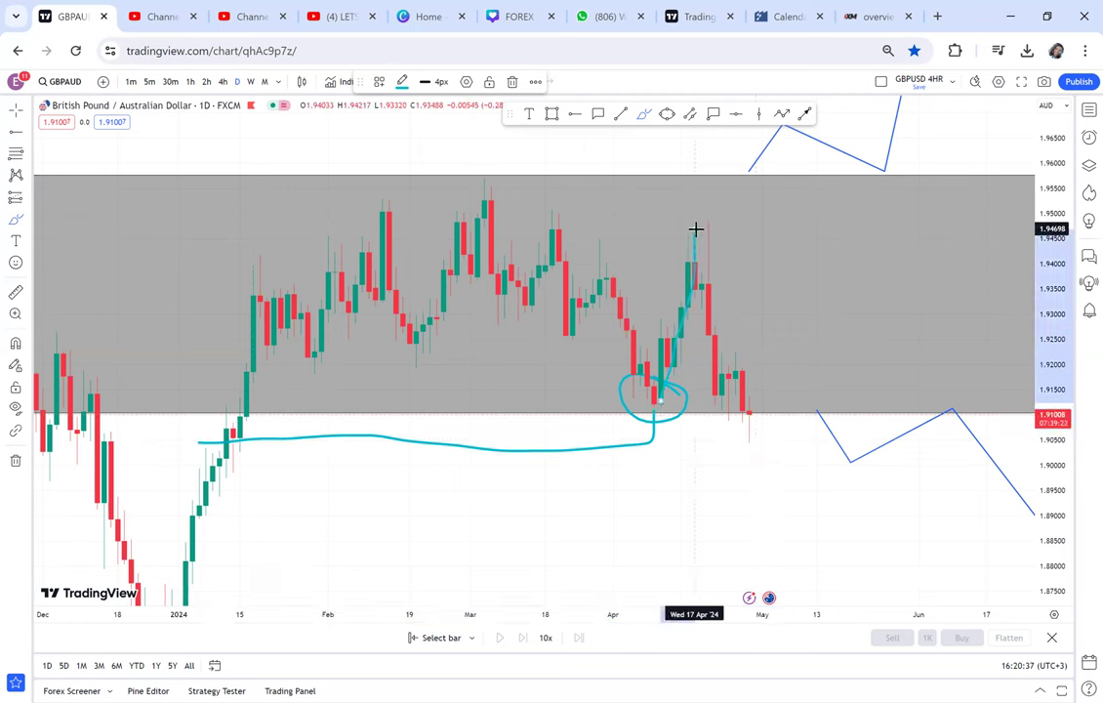
Step: Remove all drawings from the chart
click(16, 460)
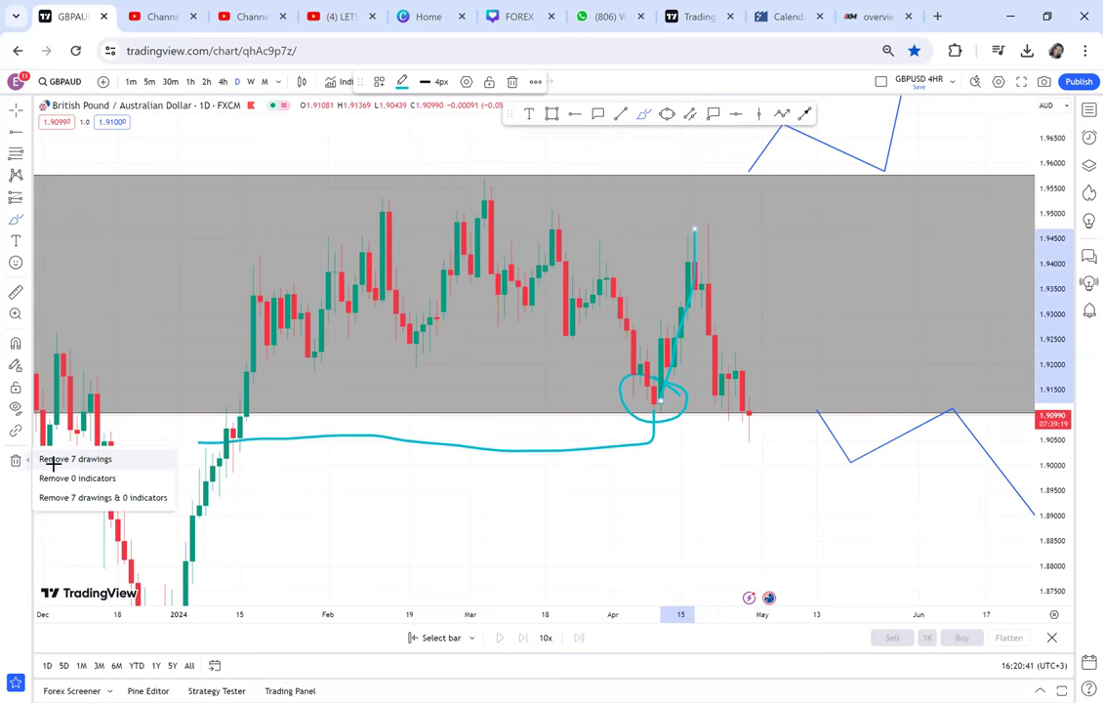
click(75, 459)
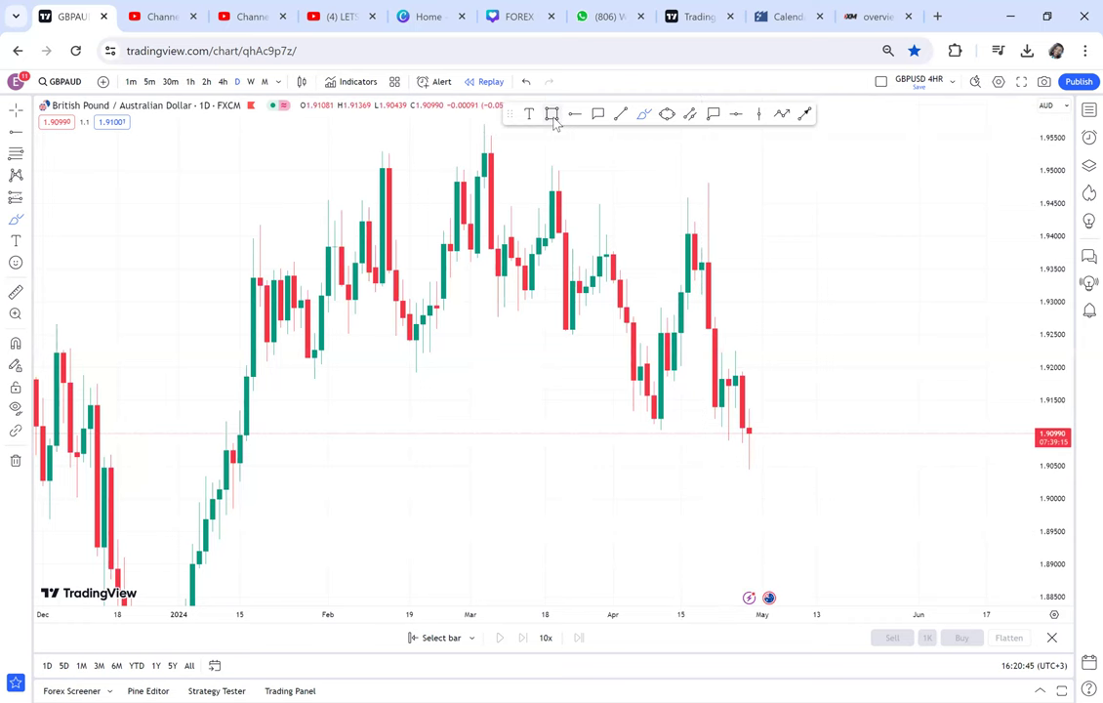
Step: Draw a support rectangle from 9 January 2024 at 1.90556 to 23 May 2024 at 1.89884
key(alt+shift+r)
click(212, 462)
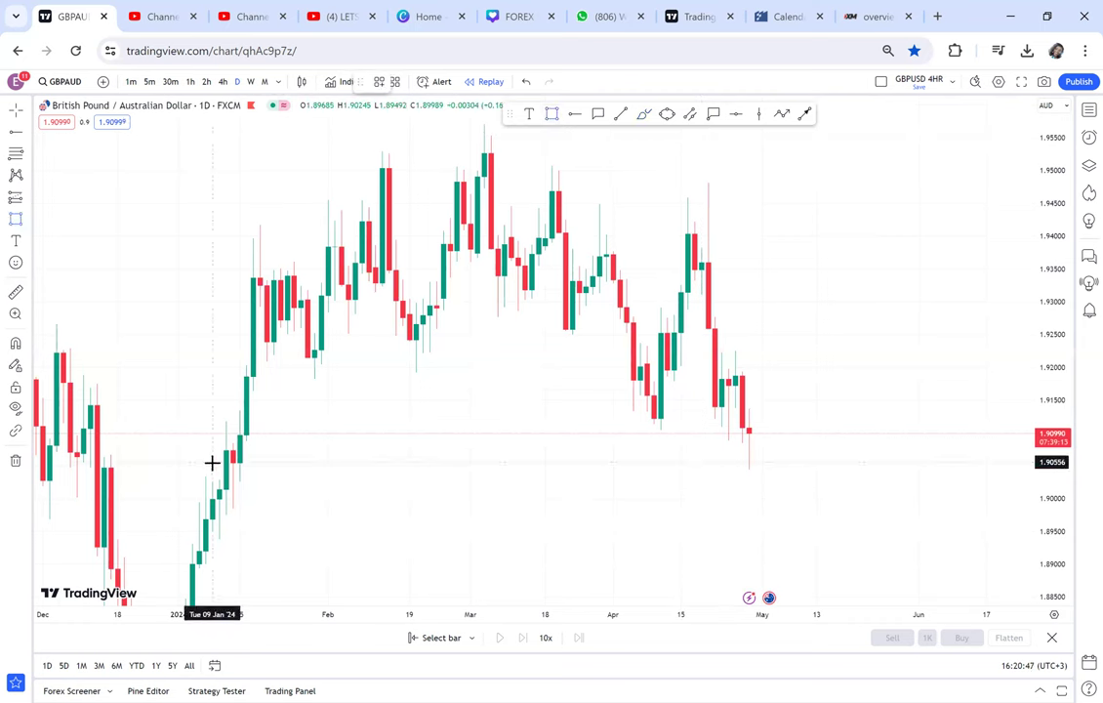
click(809, 480)
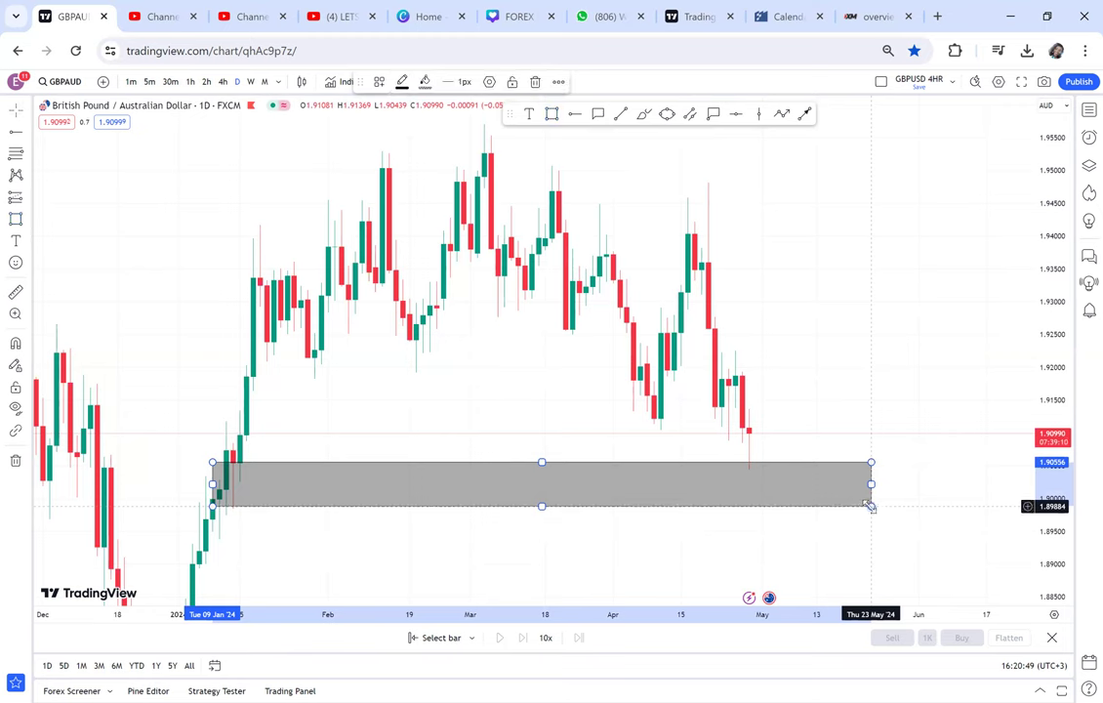
click(871, 506)
drag(896, 378, 908, 342)
scroll(889, 462, down, 1)
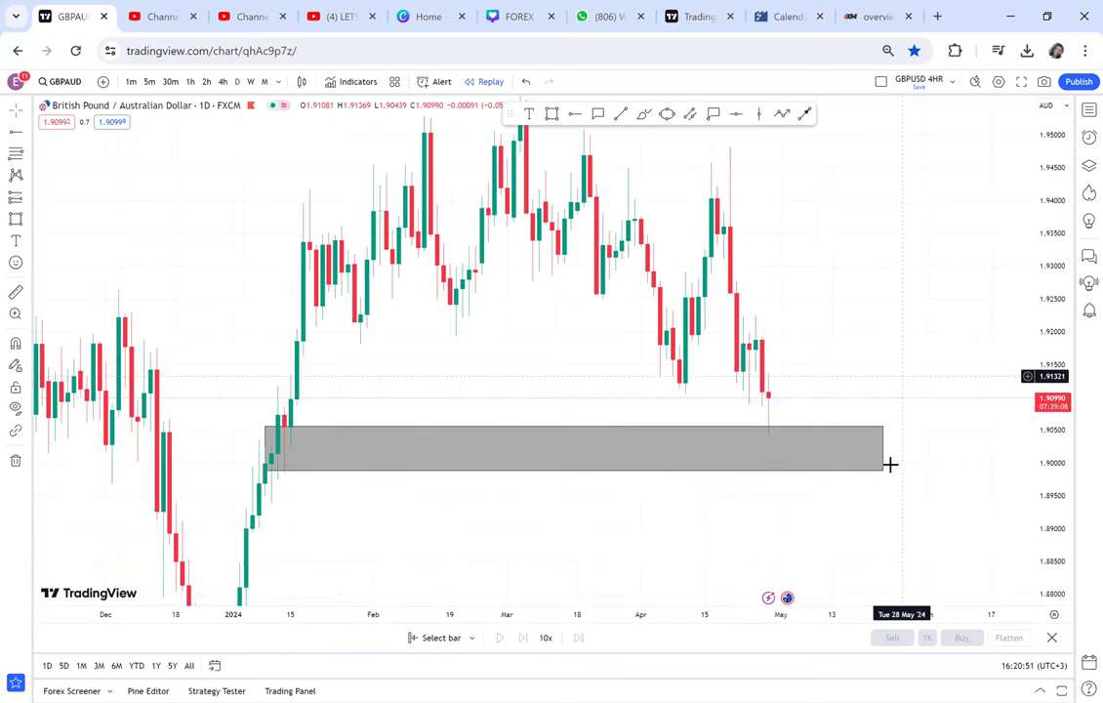
Step: Move the support rectangle's end corner to 24 May 2024 at 1.89856
click(882, 466)
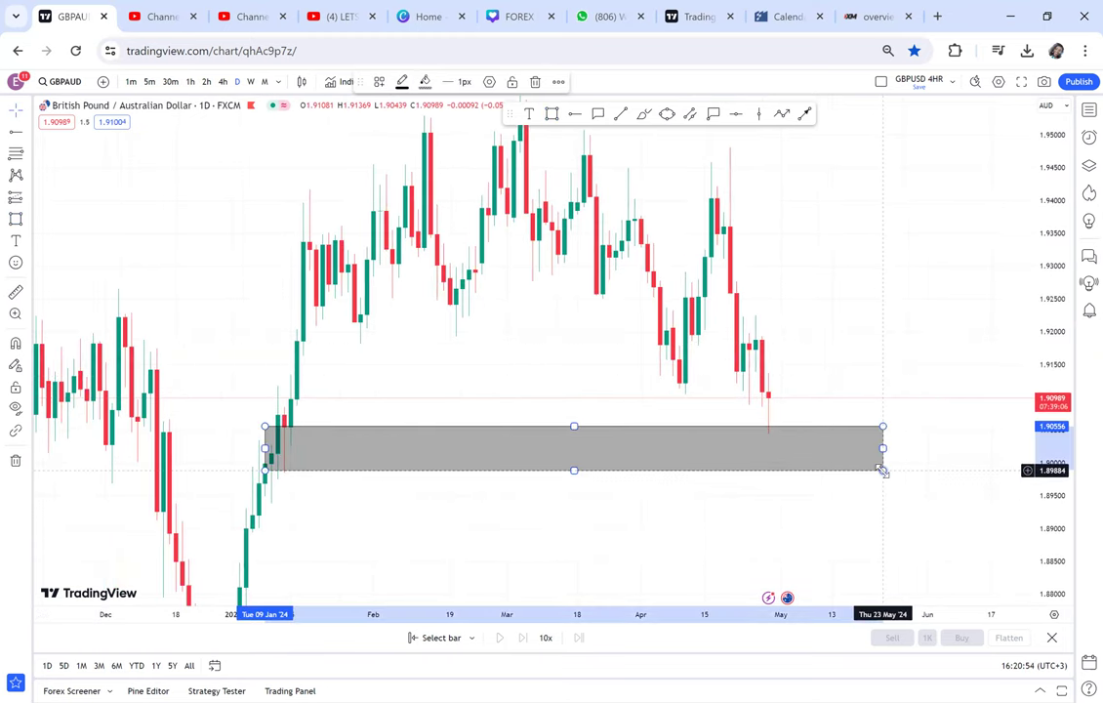
drag(884, 470, 889, 472)
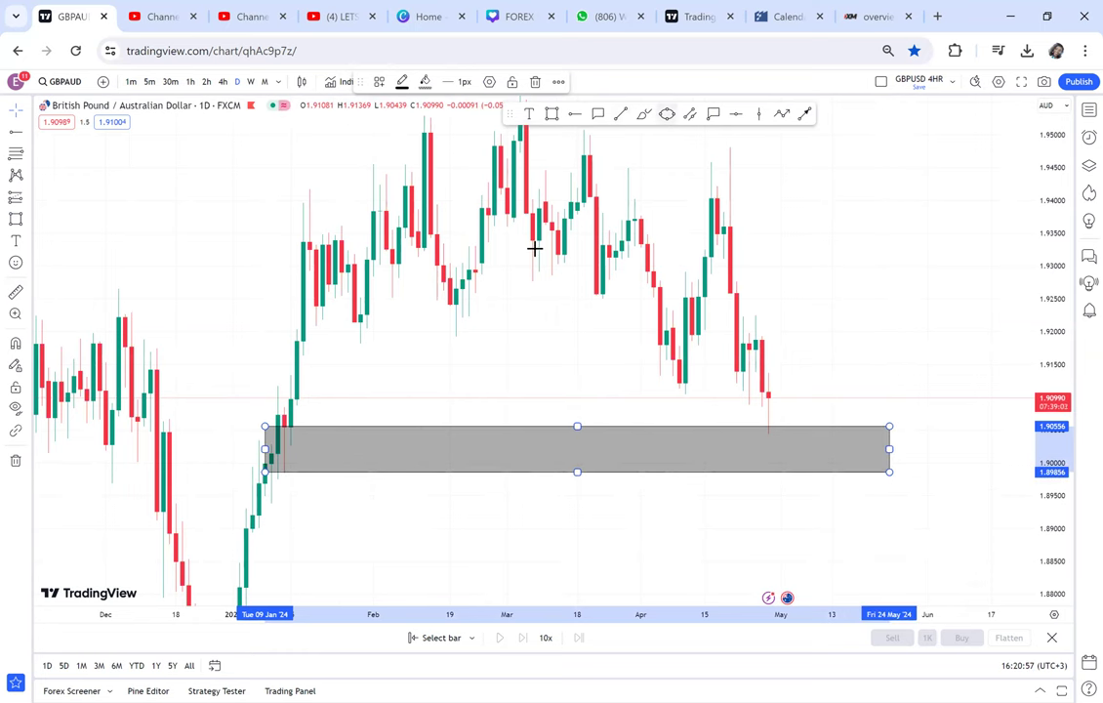
Step: Draw an ellipse from 8 to 24 January 2024 over the start of the support rectangle and fill it yellow
click(667, 114)
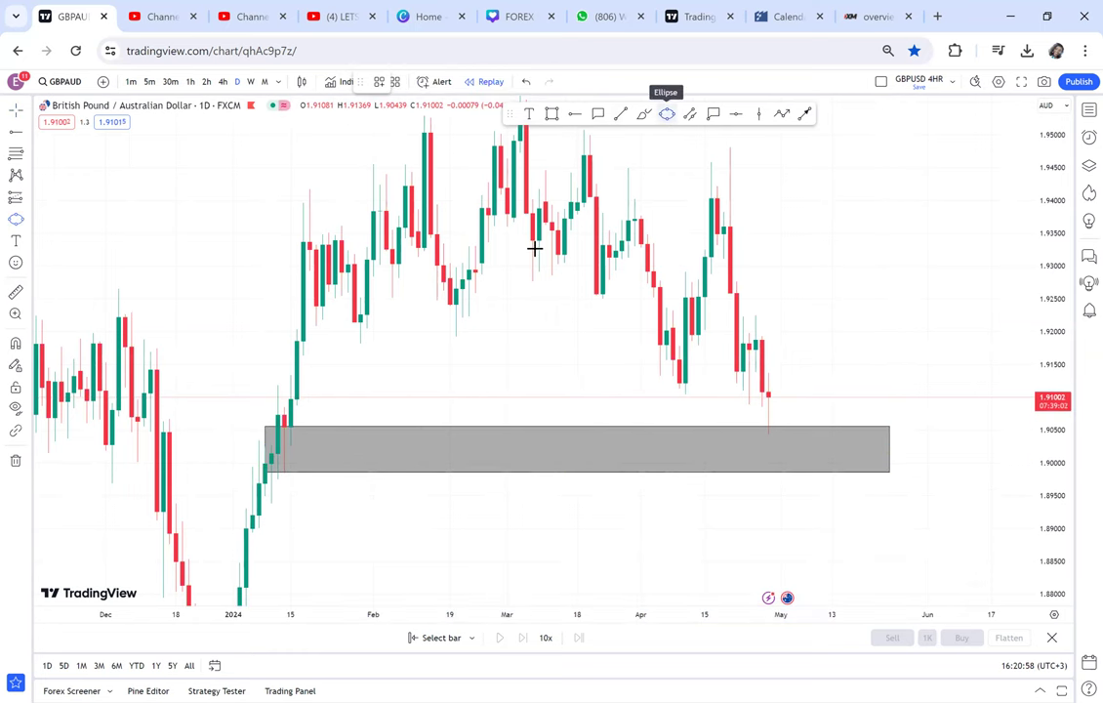
click(332, 461)
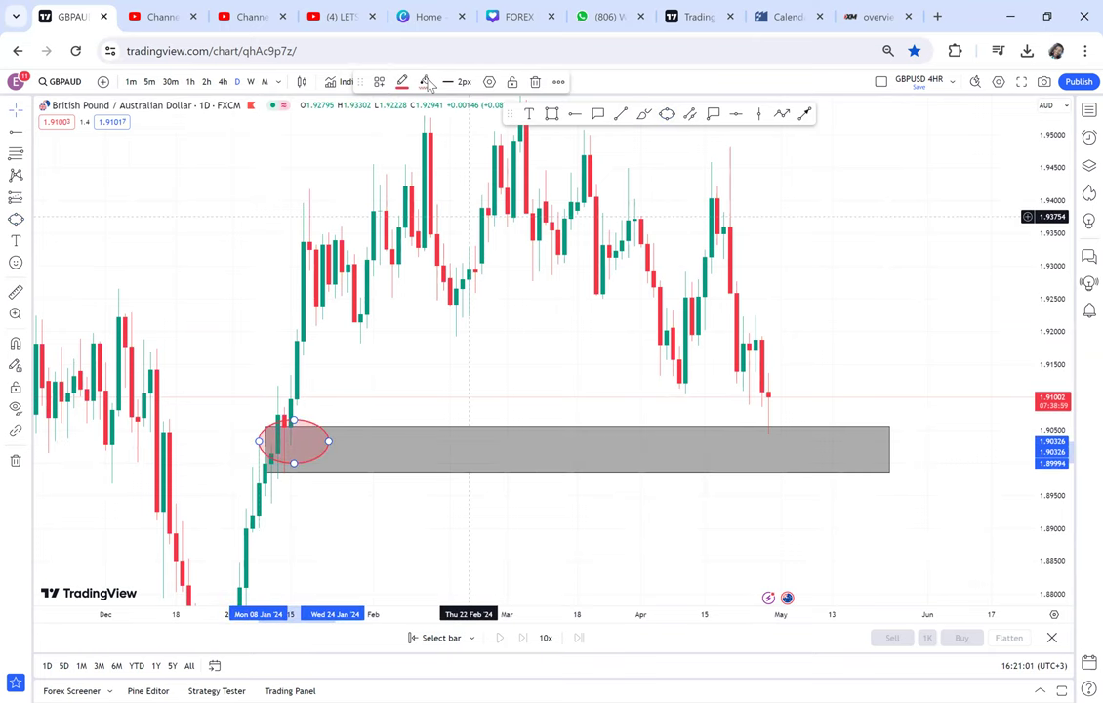
click(424, 81)
click(454, 120)
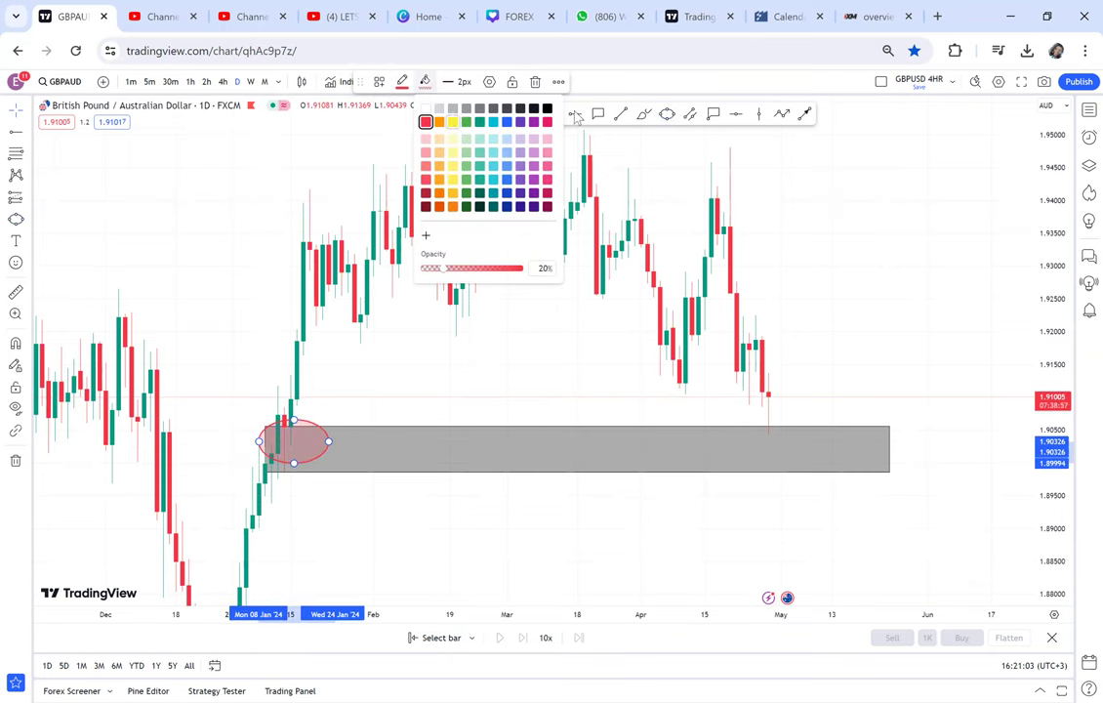
Step: Draw a second ellipse from about 23 April to 6 May 2024 around the latest low at the rectangle's upper edge
click(665, 113)
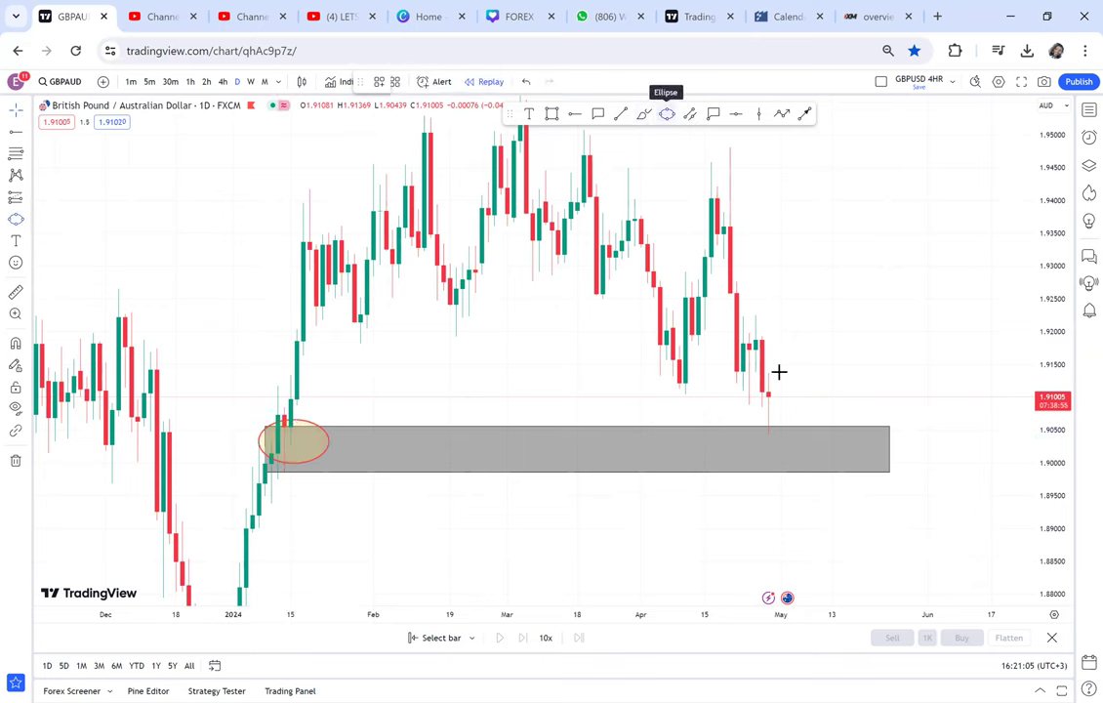
click(744, 438)
click(800, 424)
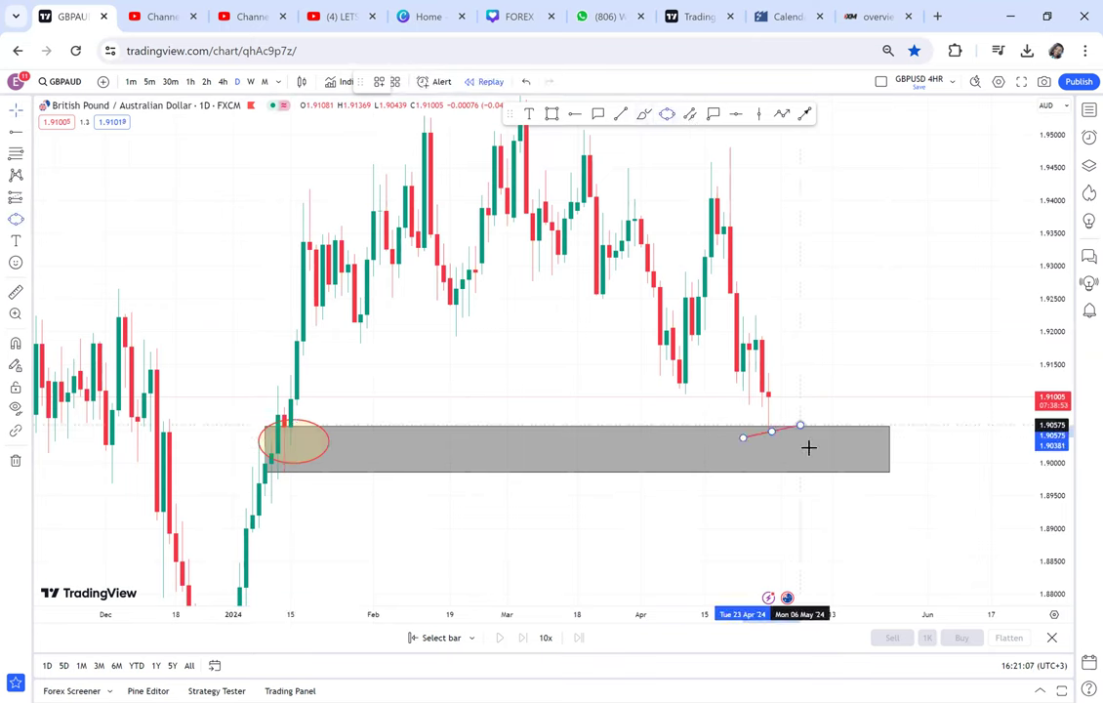
click(808, 445)
Step: Draw a horizontal line at 1.95698 on the March high and measure from the rectangle's lower edge up to it
drag(865, 347, 870, 420)
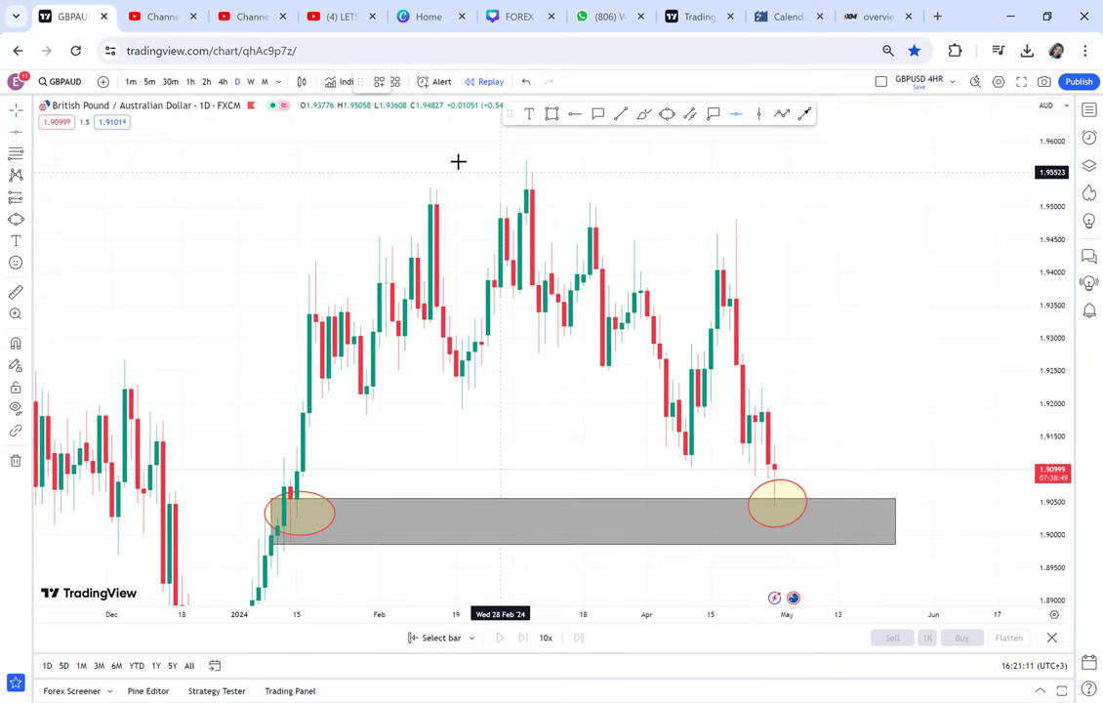
click(534, 160)
click(15, 293)
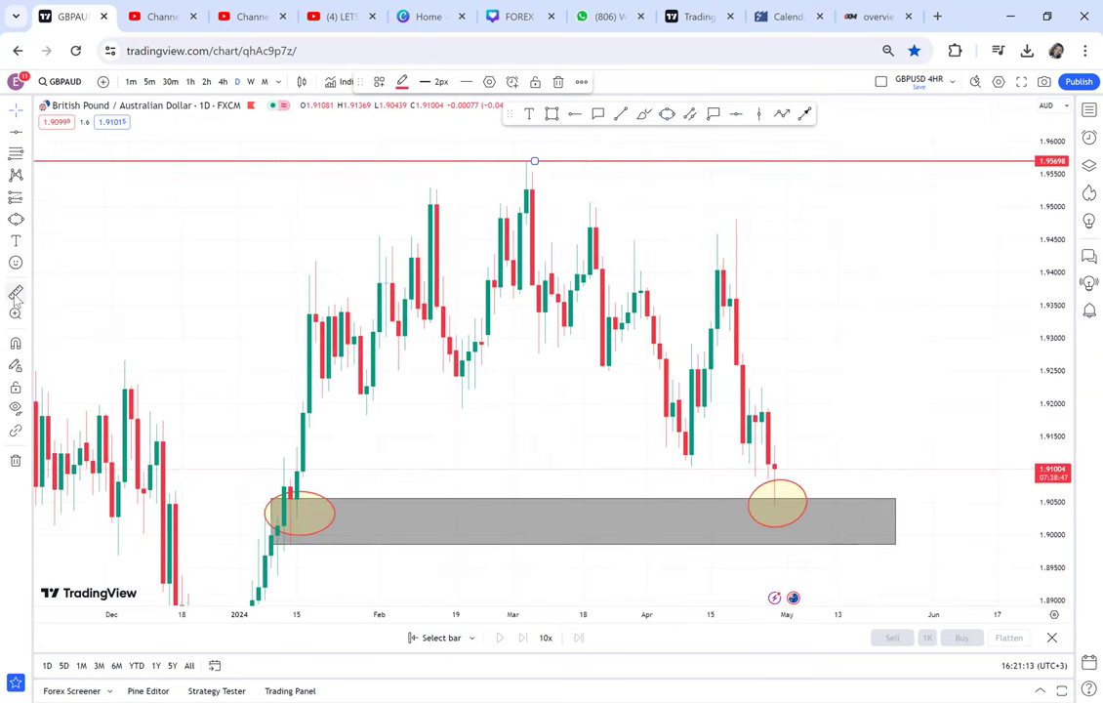
click(256, 544)
click(934, 158)
Step: Draw a horizontal line at 1.92805 and an ellipse from 5 to 17 April 2024 around the candles crossing it
click(738, 114)
click(711, 352)
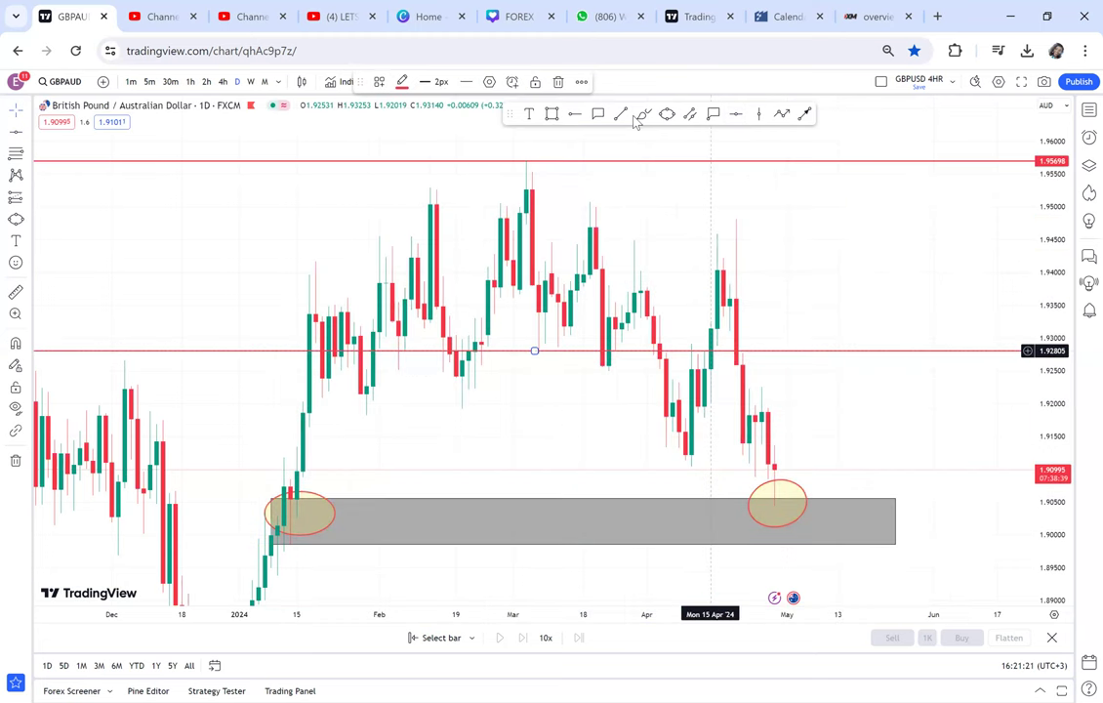
click(668, 114)
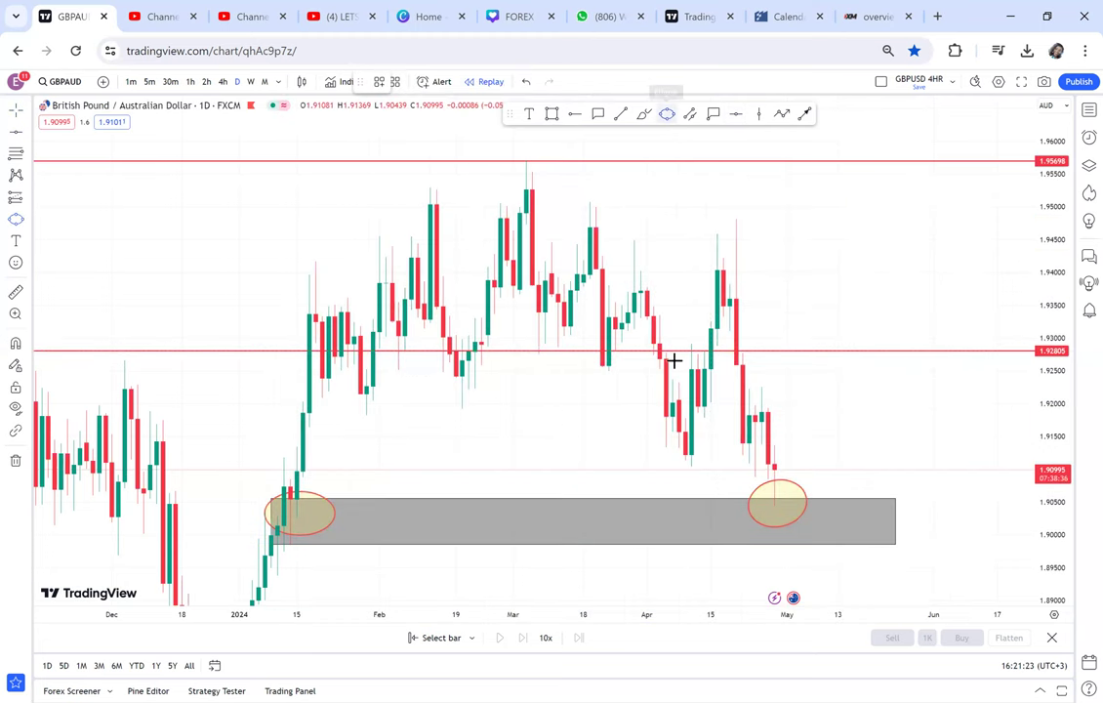
drag(673, 359, 723, 341)
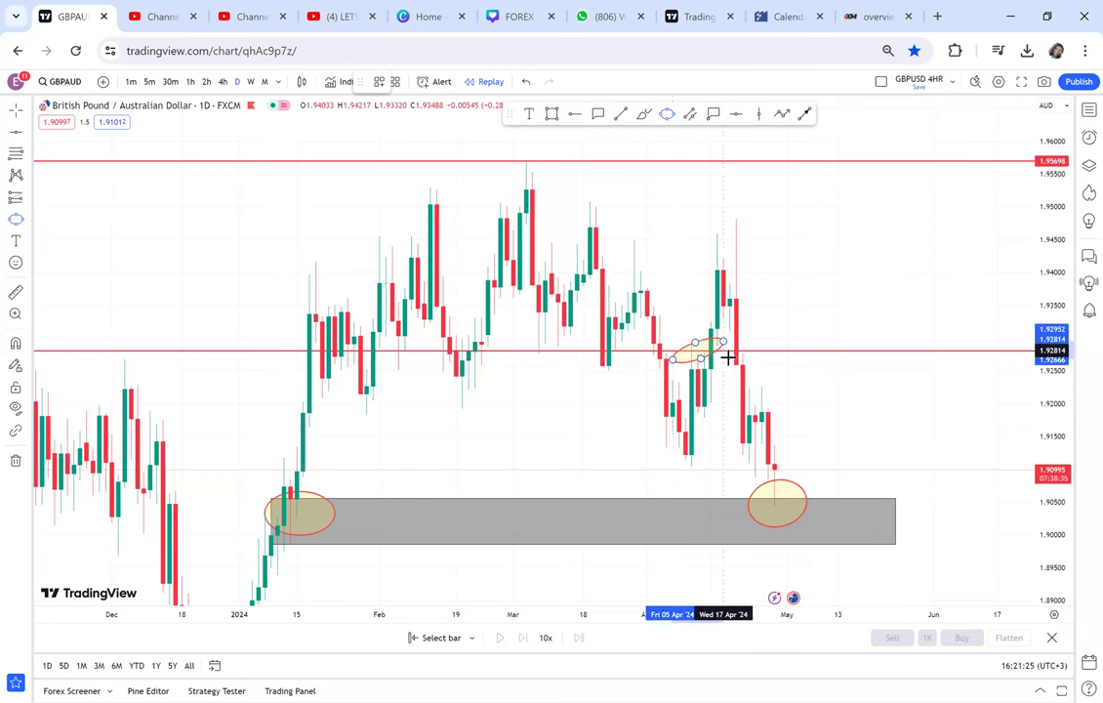
Step: Add a callout reading "RBV", anchored on the April ellipse with its label at 6 May 2024 near 1.934
click(598, 115)
click(719, 346)
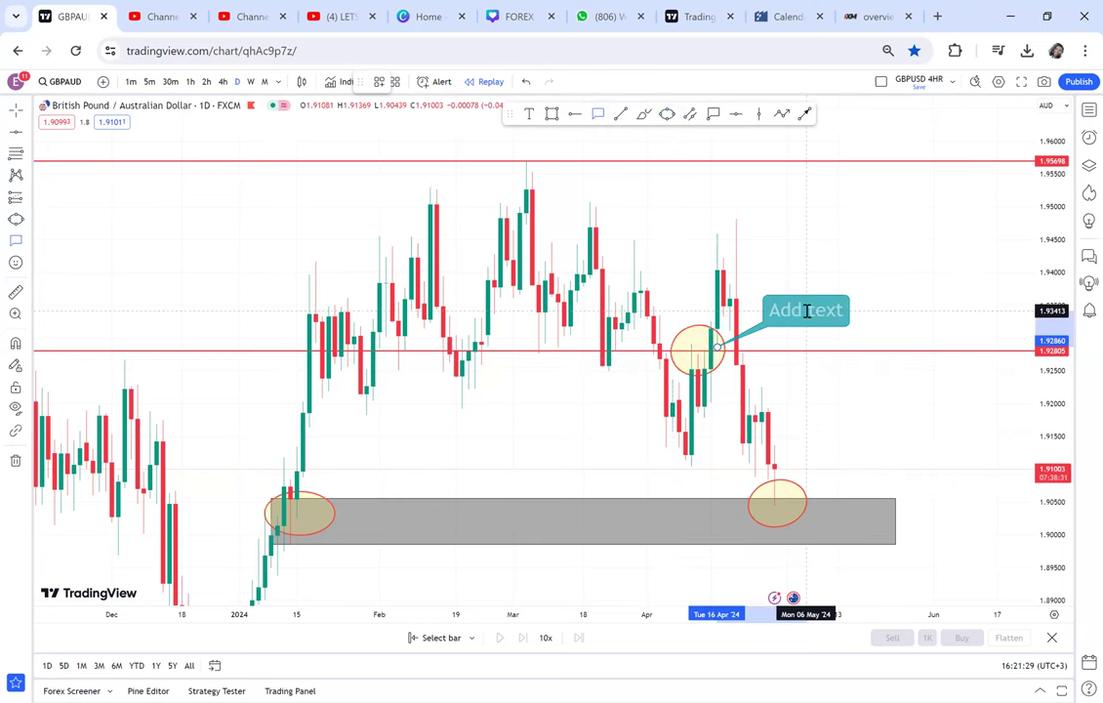
click(807, 311)
text(RB)
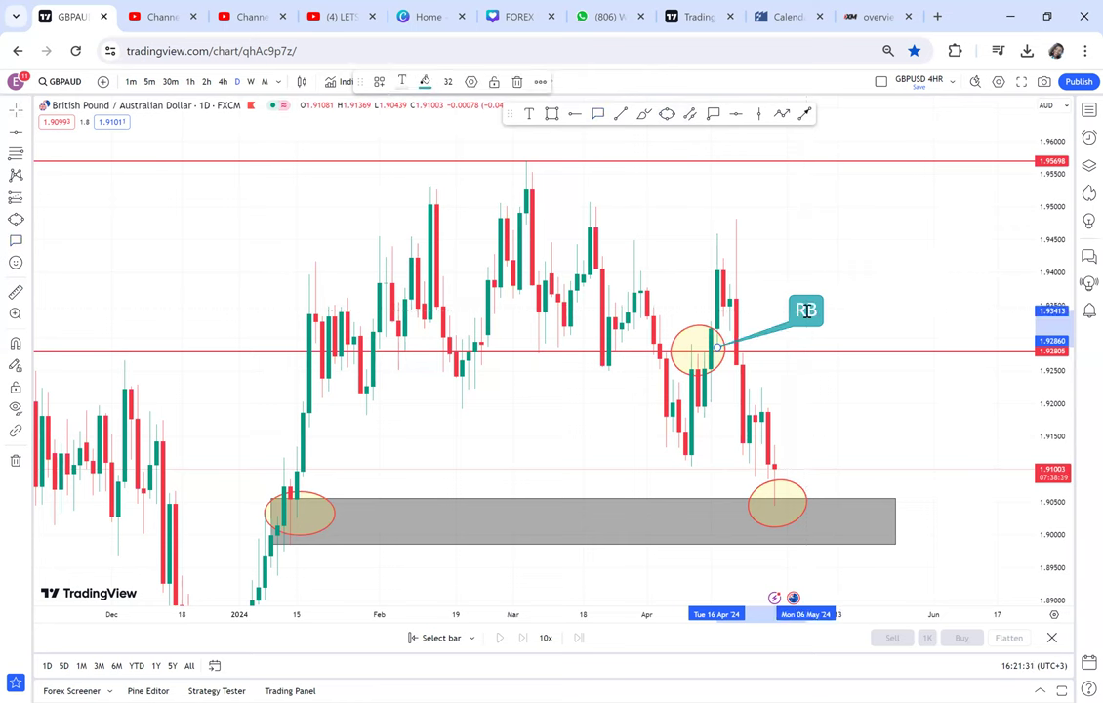
text(V)
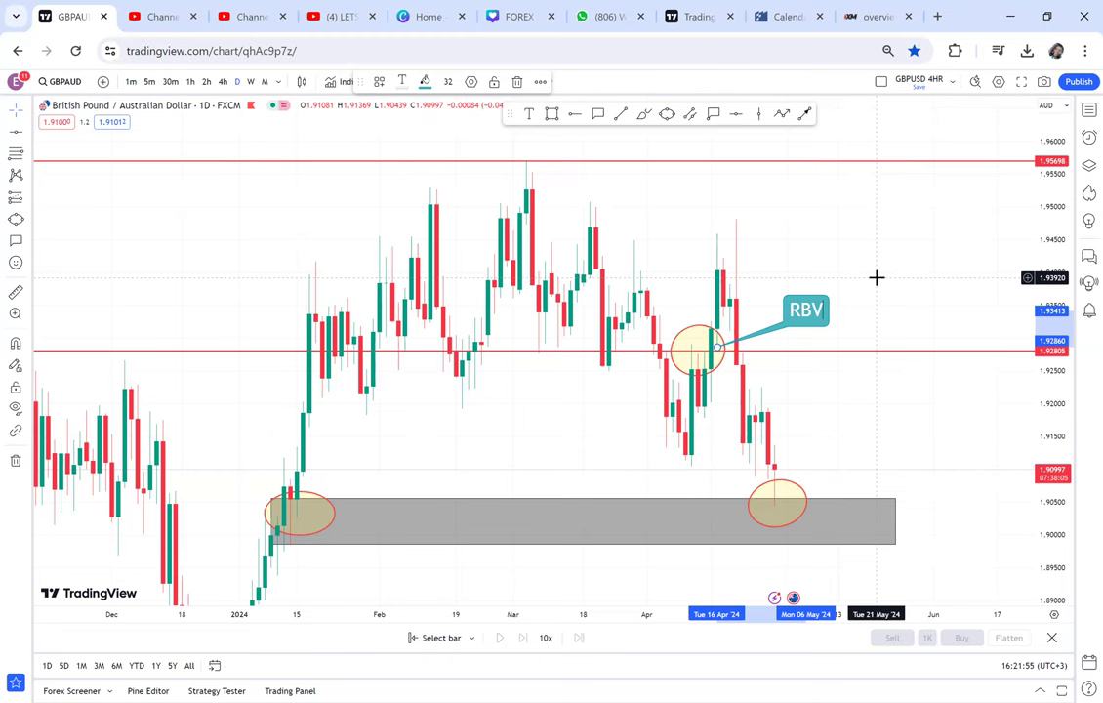
Step: Change the text of the callout beside the April ellipse to "RBA"
scroll(860, 246, up, 1)
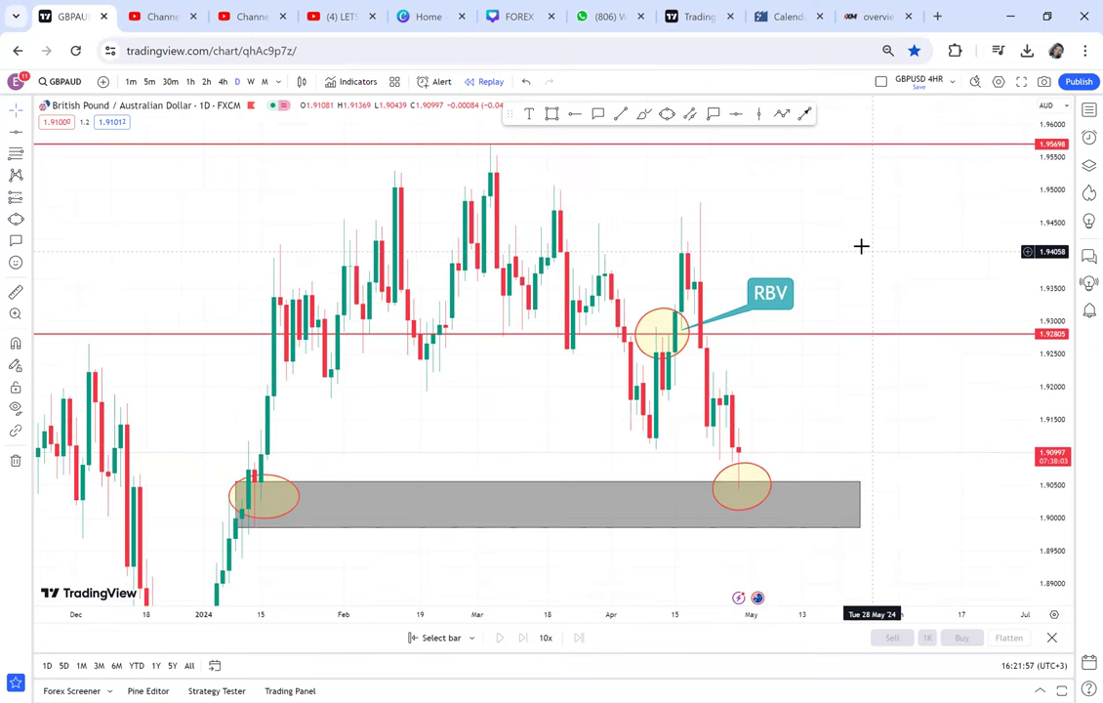
scroll(867, 260, up, 1)
drag(818, 179, 832, 201)
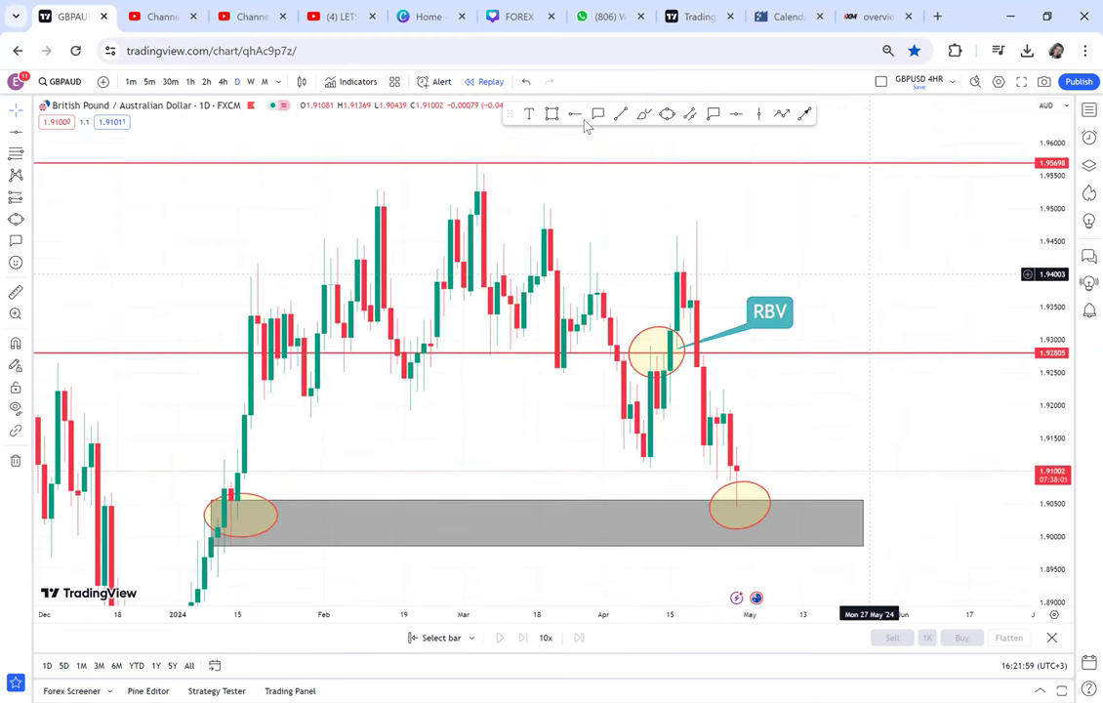
click(532, 116)
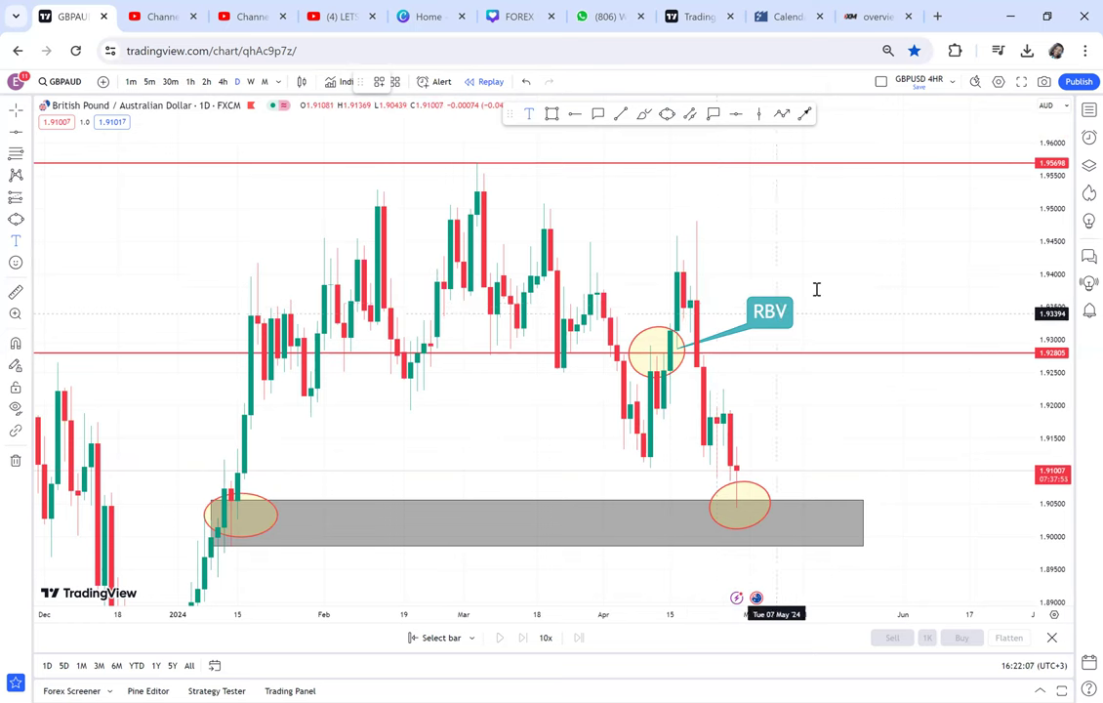
double_click(771, 311)
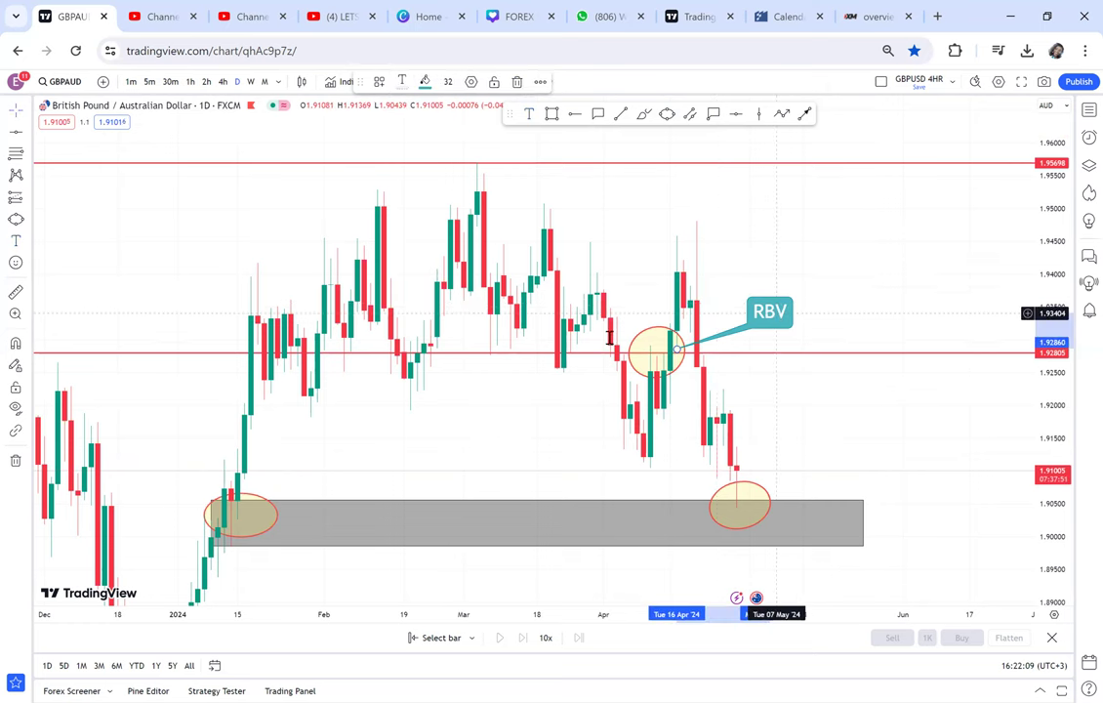
text(RB)
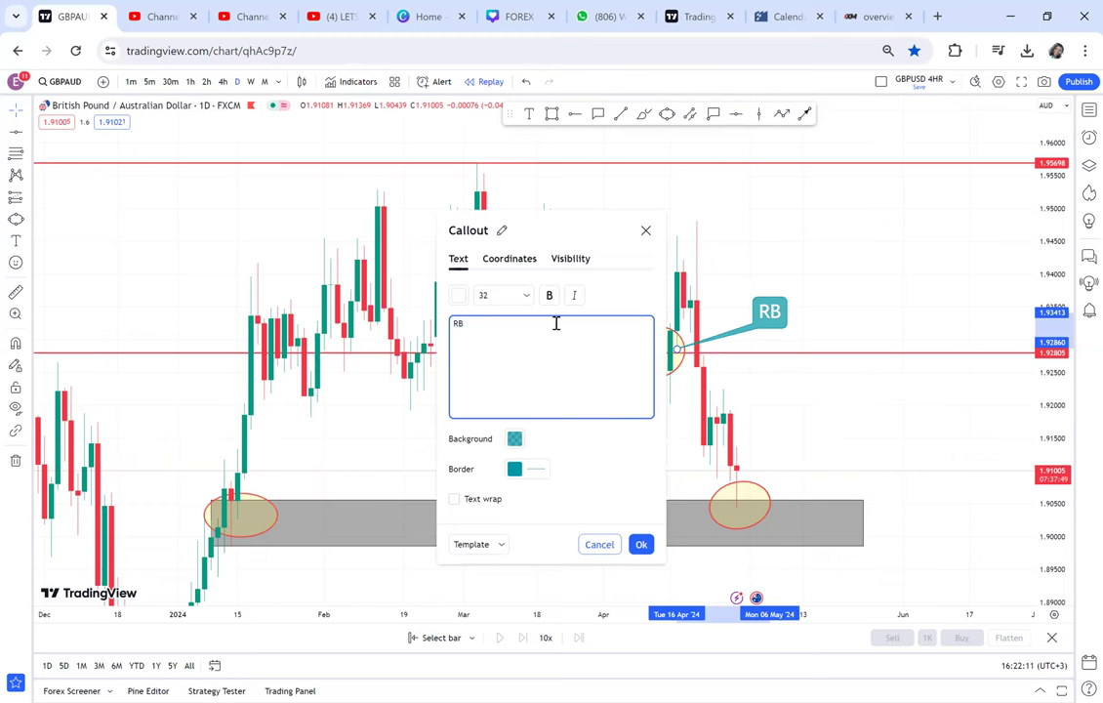
text(A)
click(767, 248)
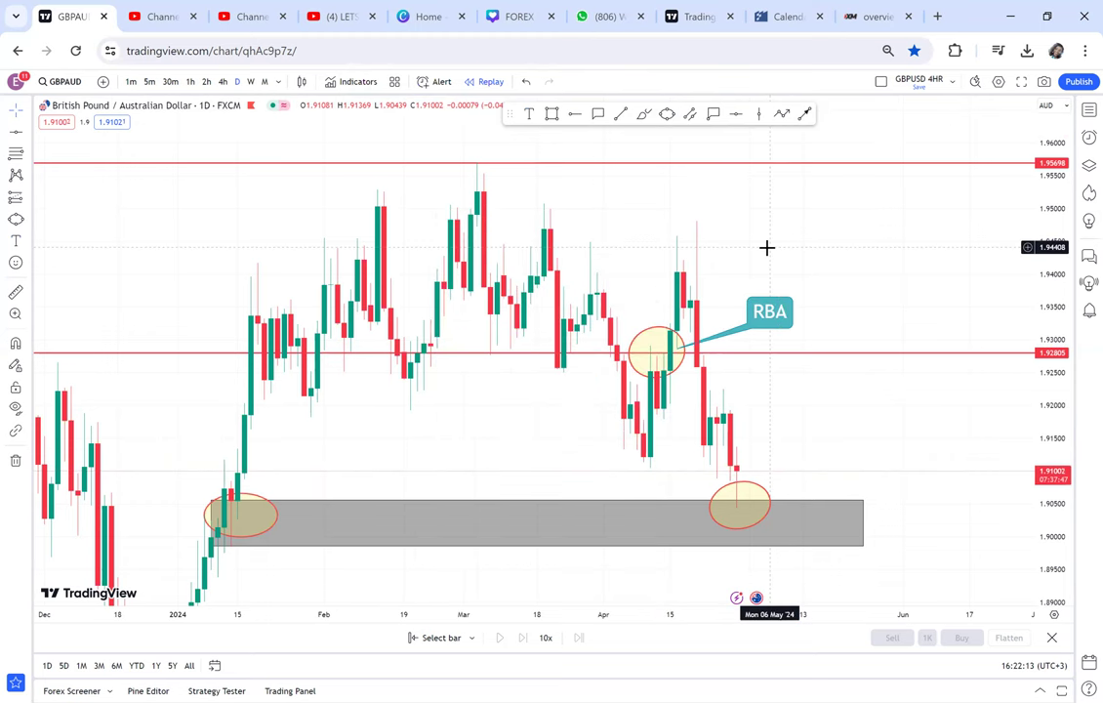
scroll(747, 196, down, 1)
click(530, 114)
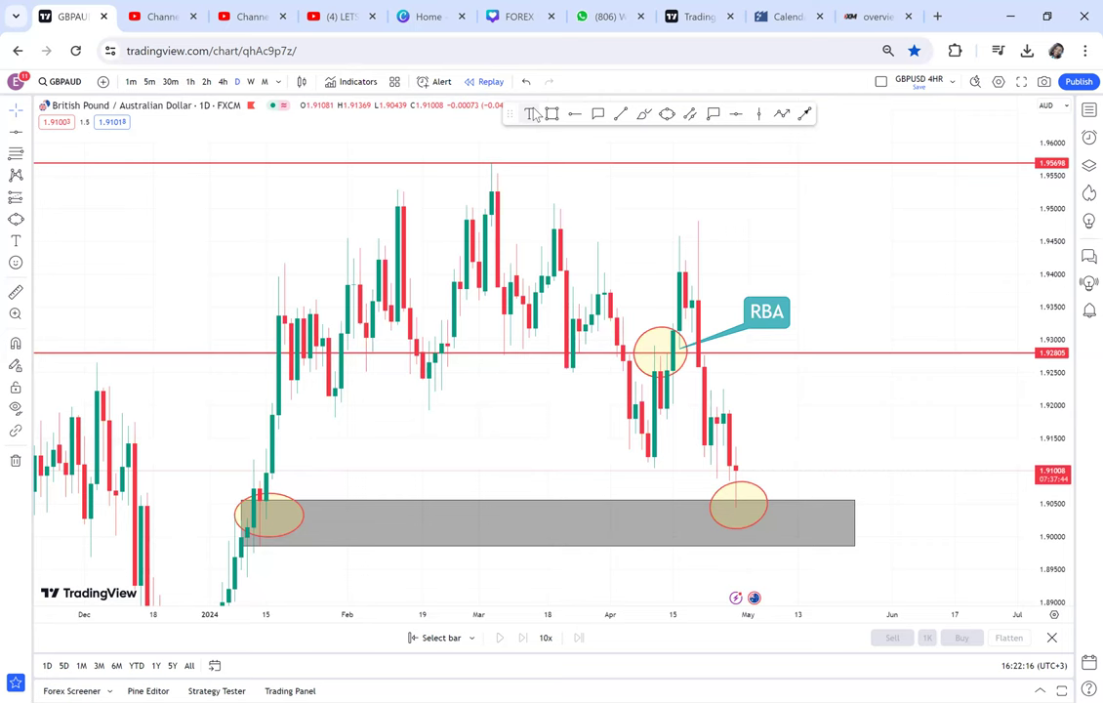
click(412, 527)
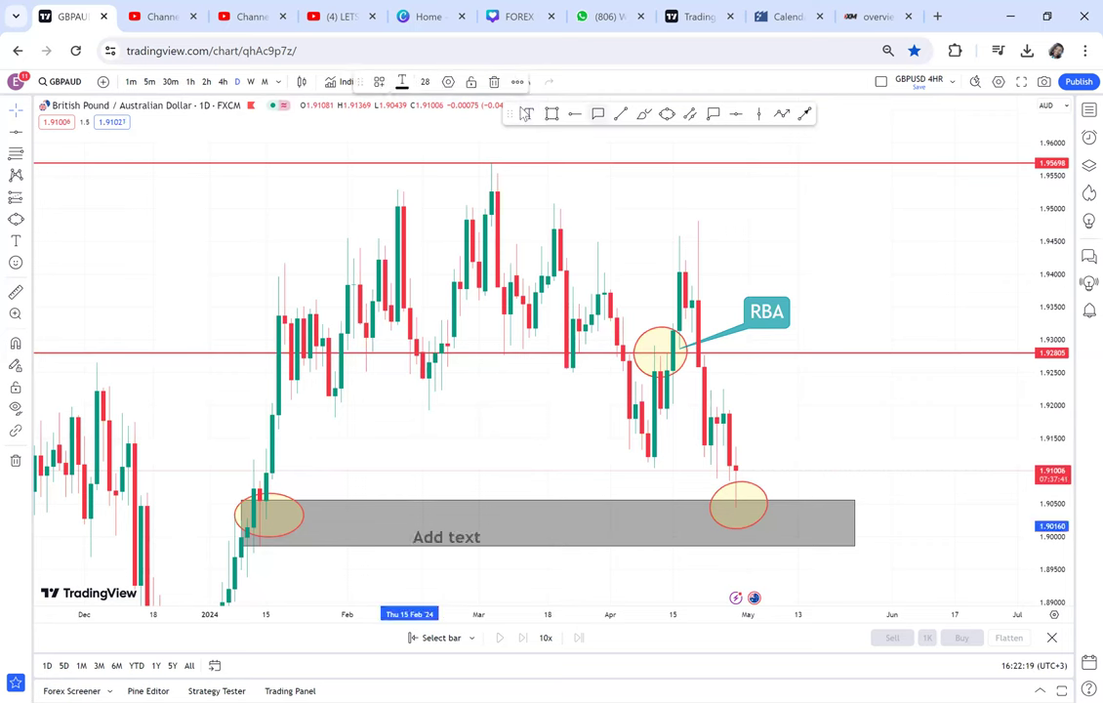
double_click(442, 530)
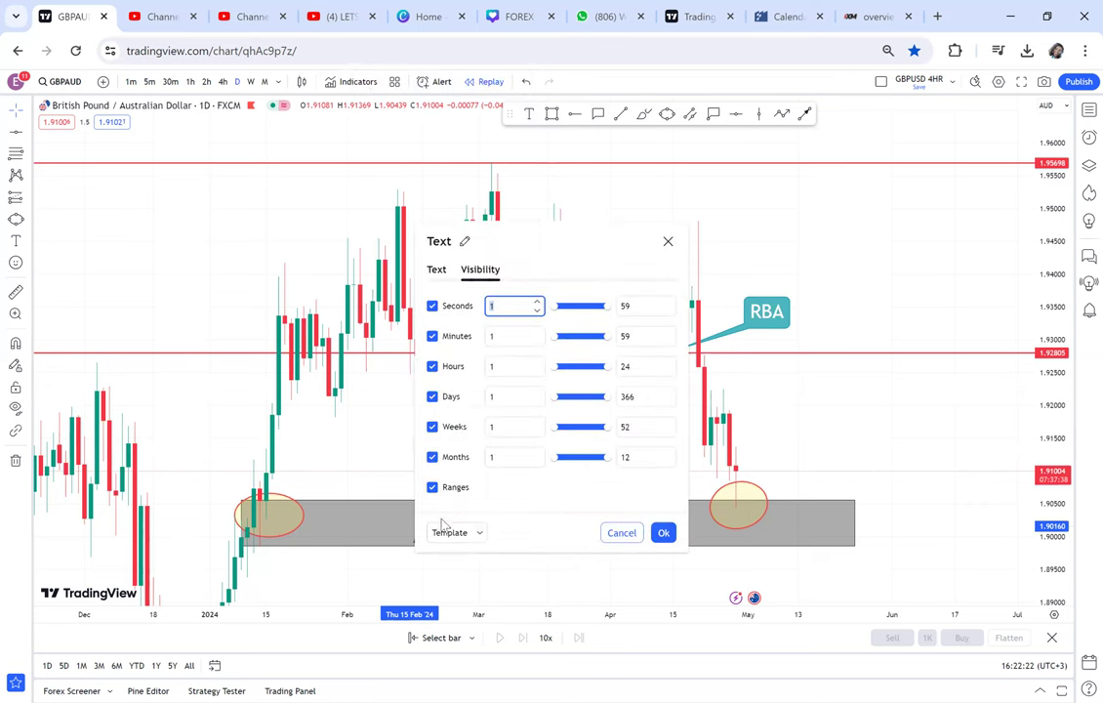
click(435, 271)
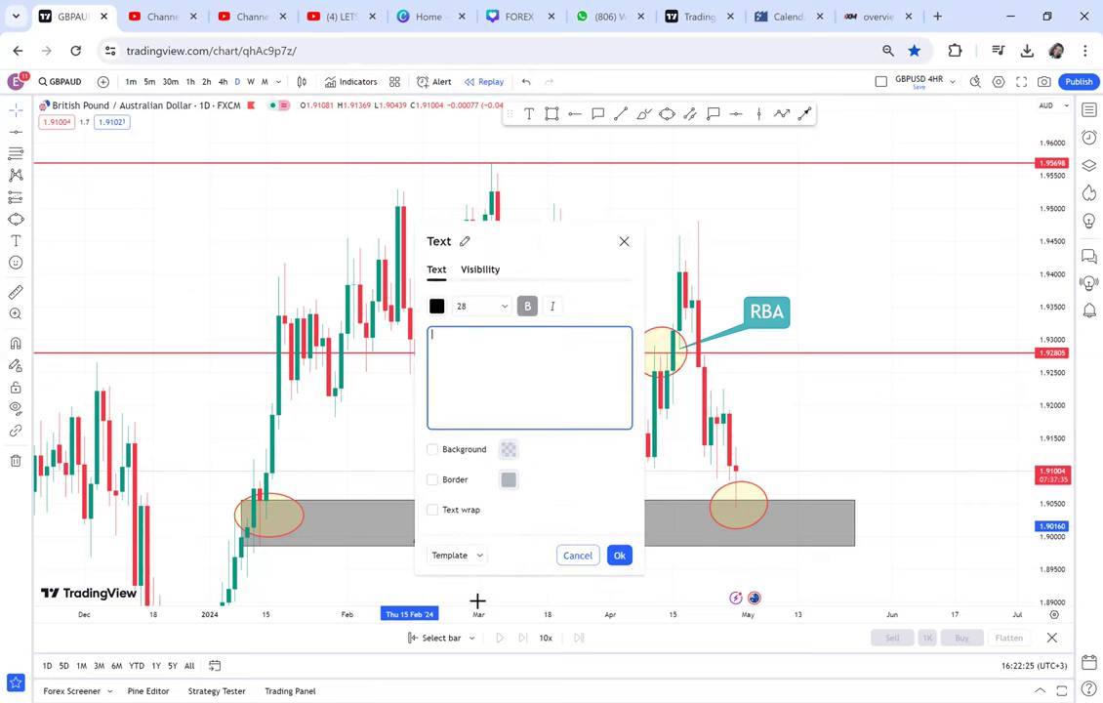
click(457, 555)
click(493, 654)
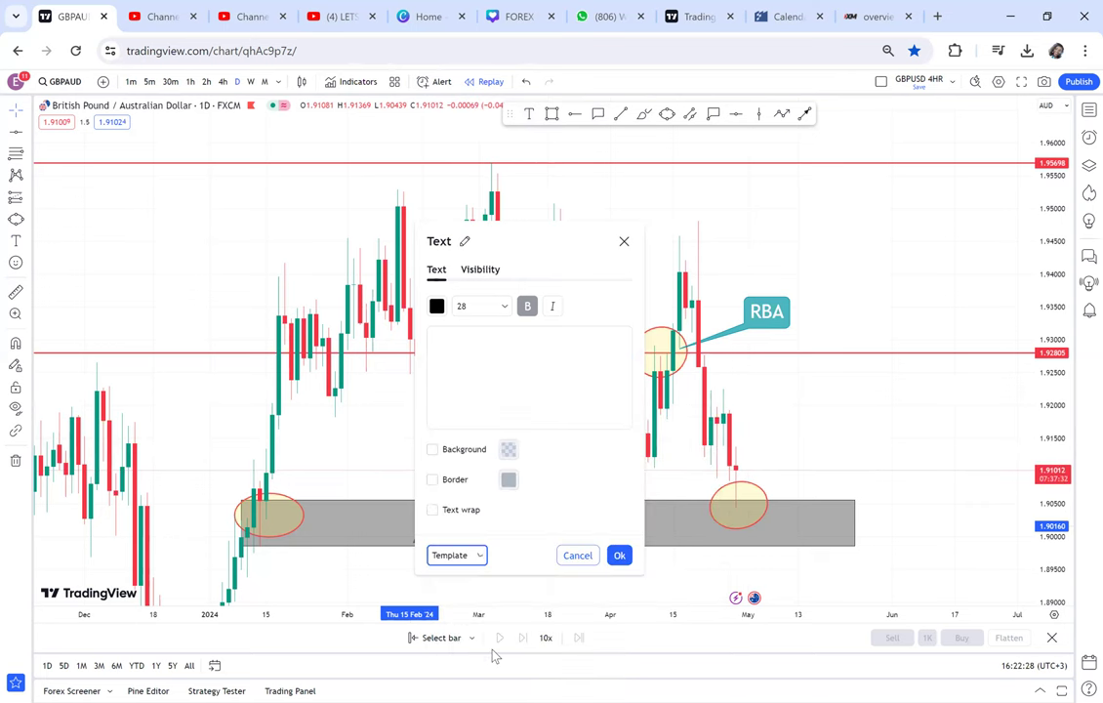
click(369, 438)
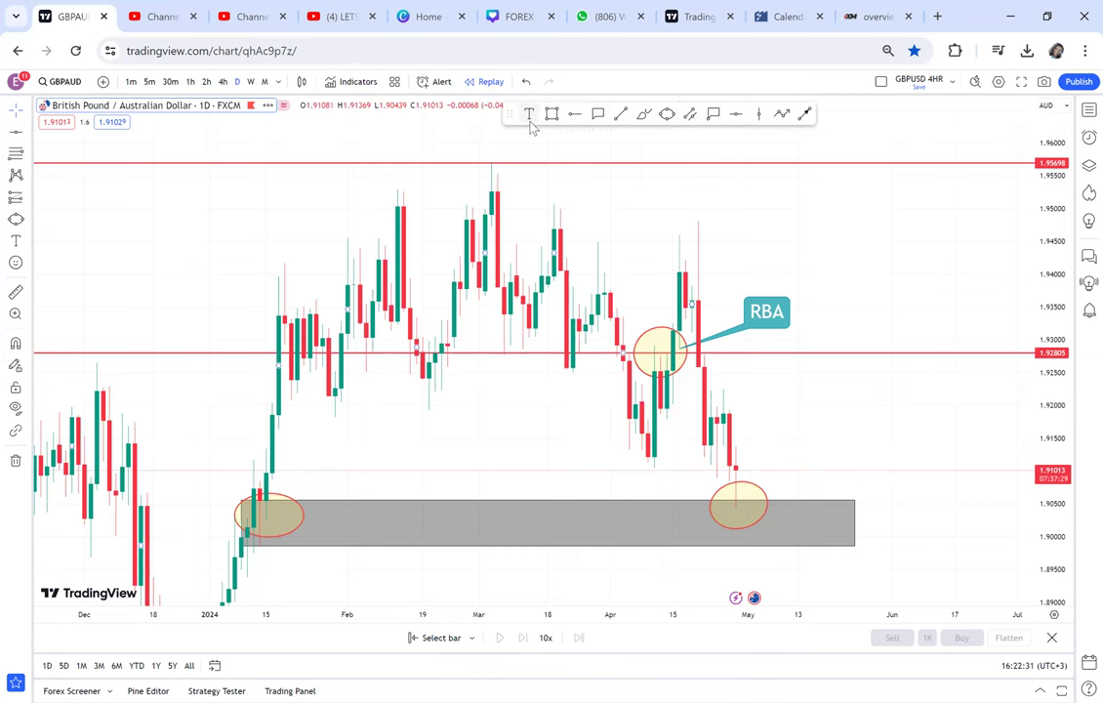
Step: Add the text "POSSIBLE DOUBLE BOTTOM" inside the support rectangle, starting at 2 February 2024
click(350, 519)
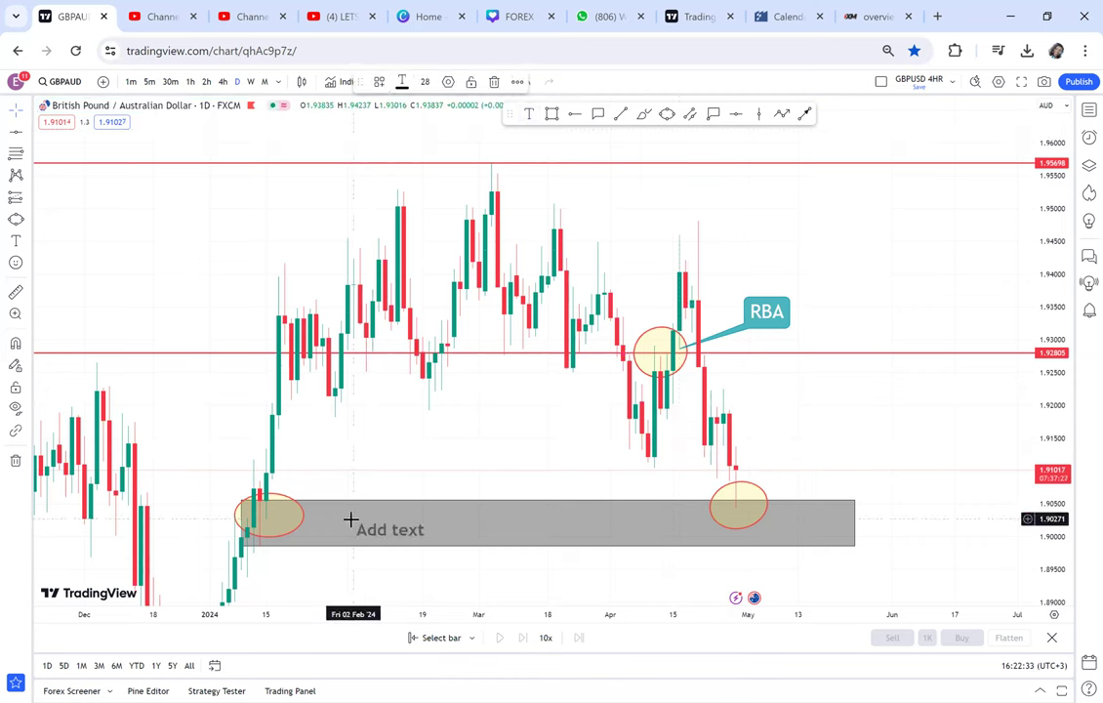
text(POSSI)
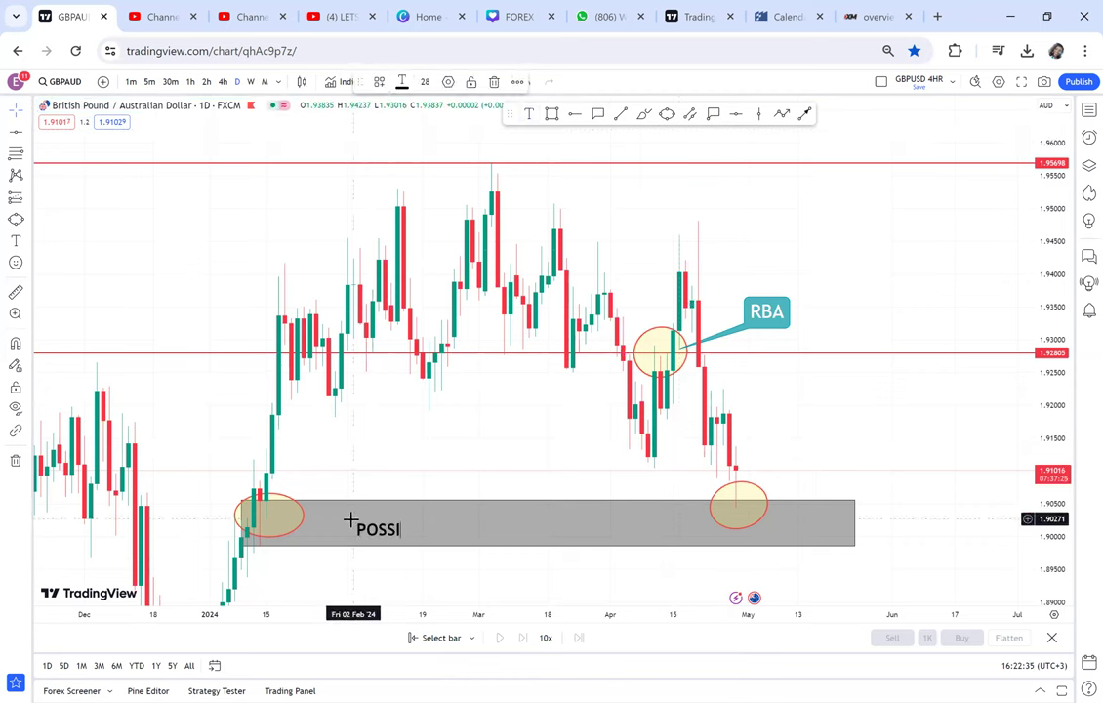
text(BLE DOUBL)
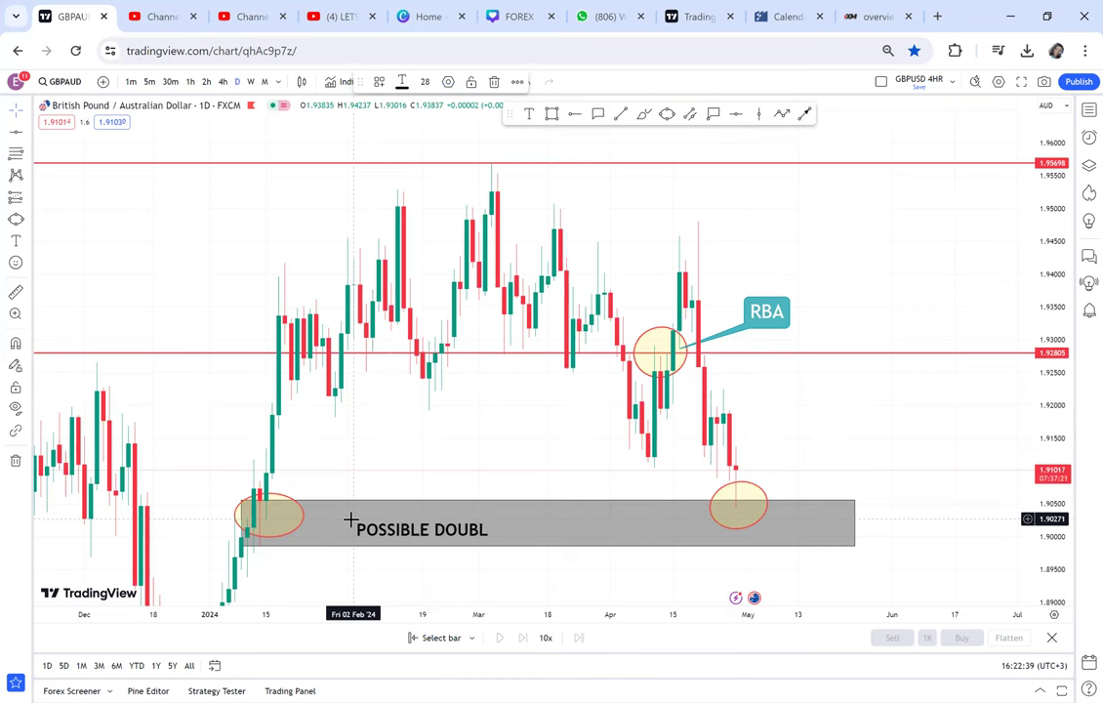
text(E BOTTOM)
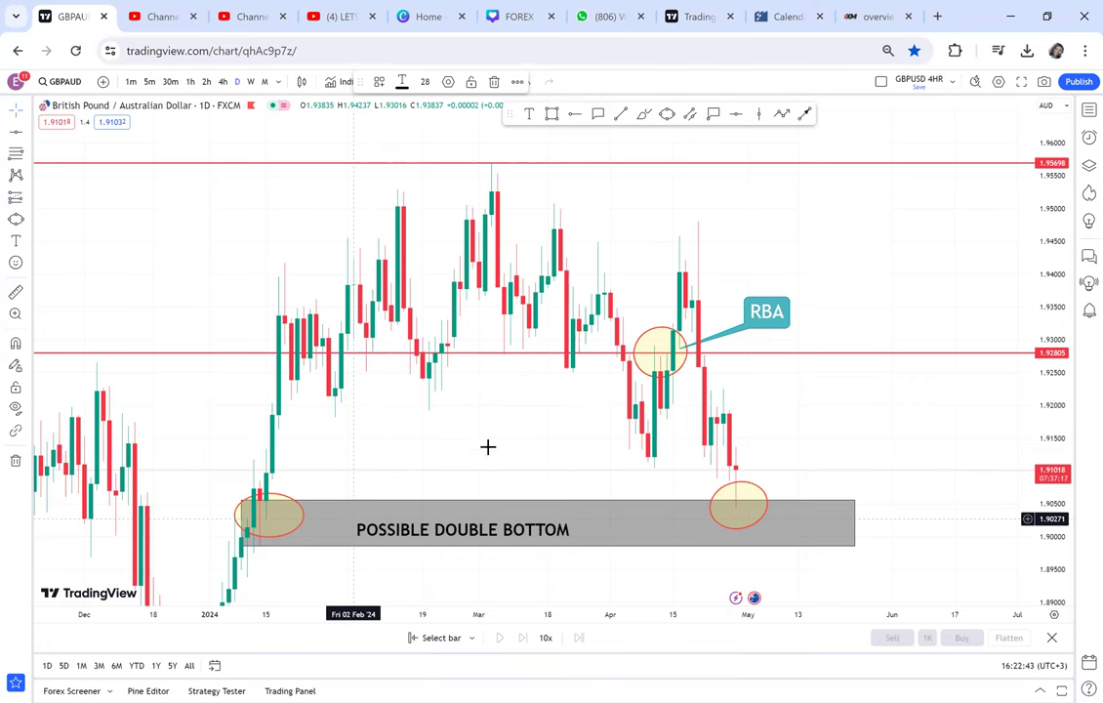
Step: Measure the price range from beside the latest candle up to the 1.92805 line and clear the measurement
drag(932, 244, 914, 263)
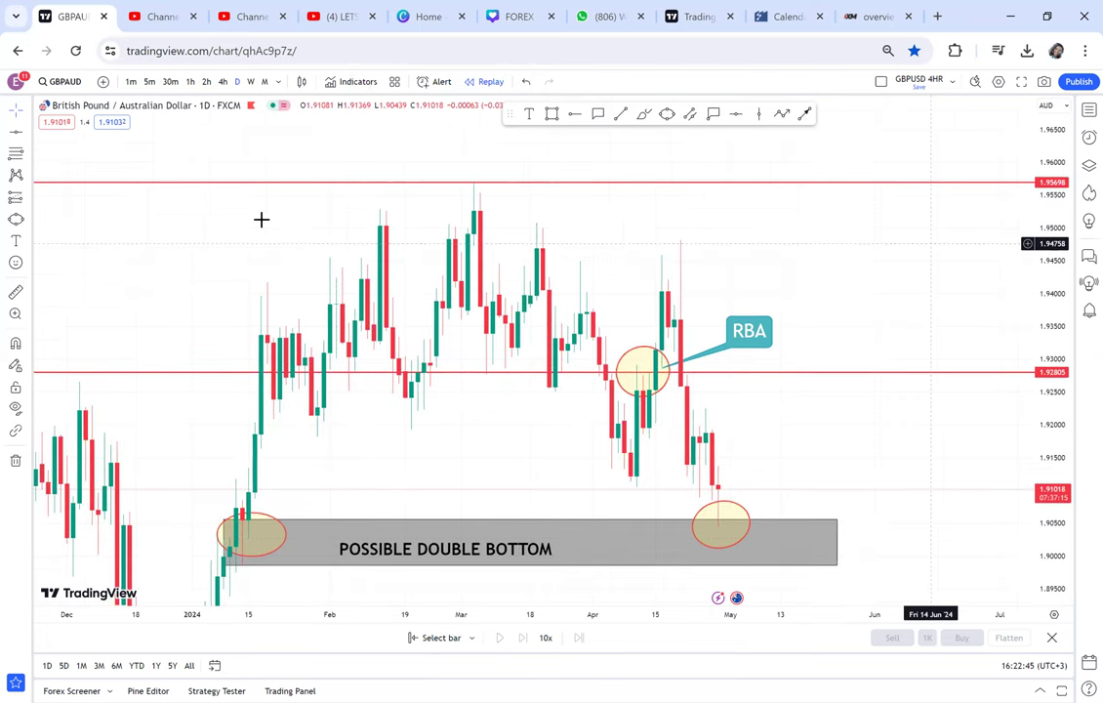
scroll(125, 273, down, 1)
click(16, 292)
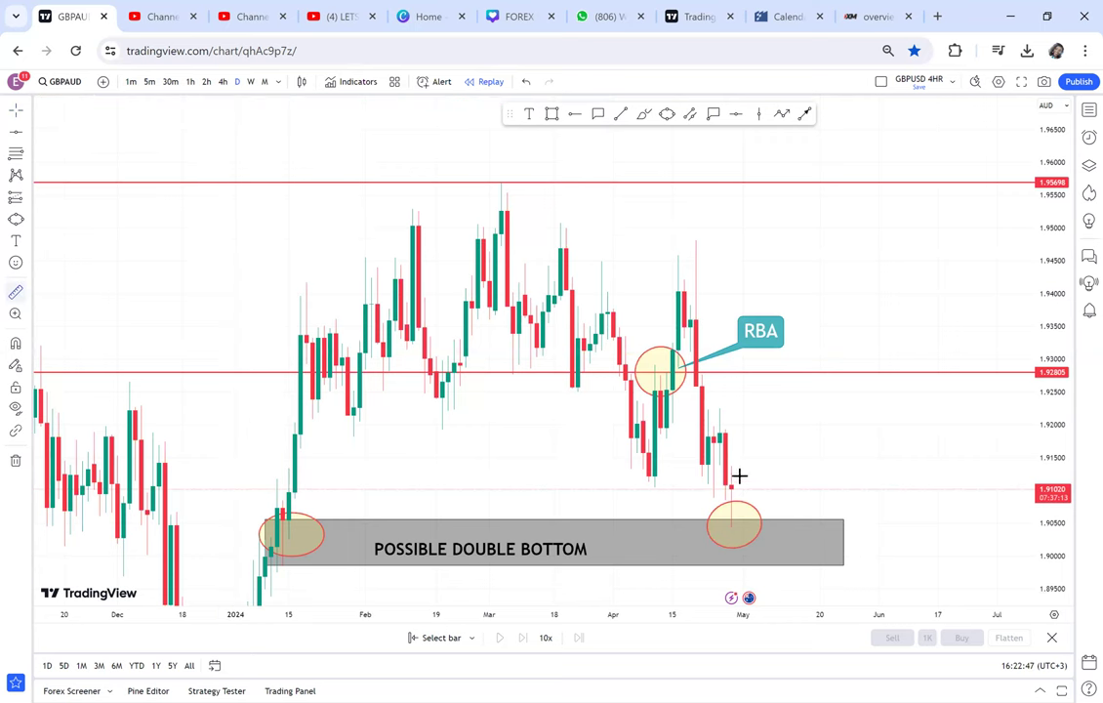
click(762, 487)
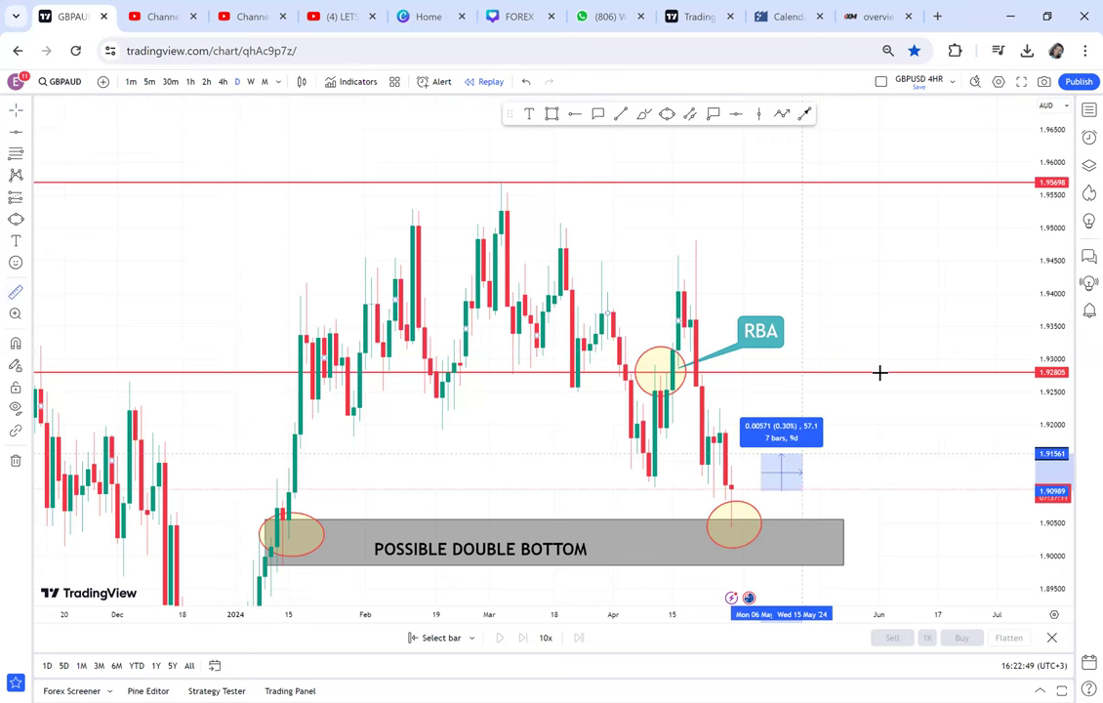
click(878, 372)
click(509, 140)
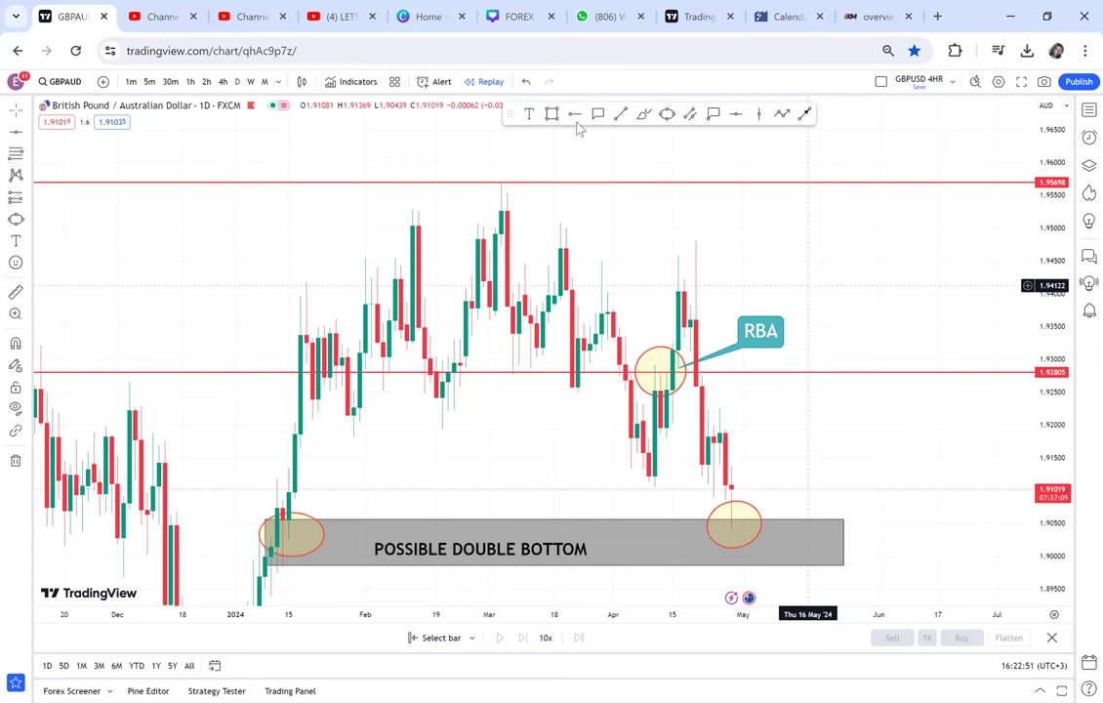
Step: Add the text "NECKLINE" just above the 1.95698 line, starting at 26 February 2024 near 1.960
click(473, 167)
text(NEC)
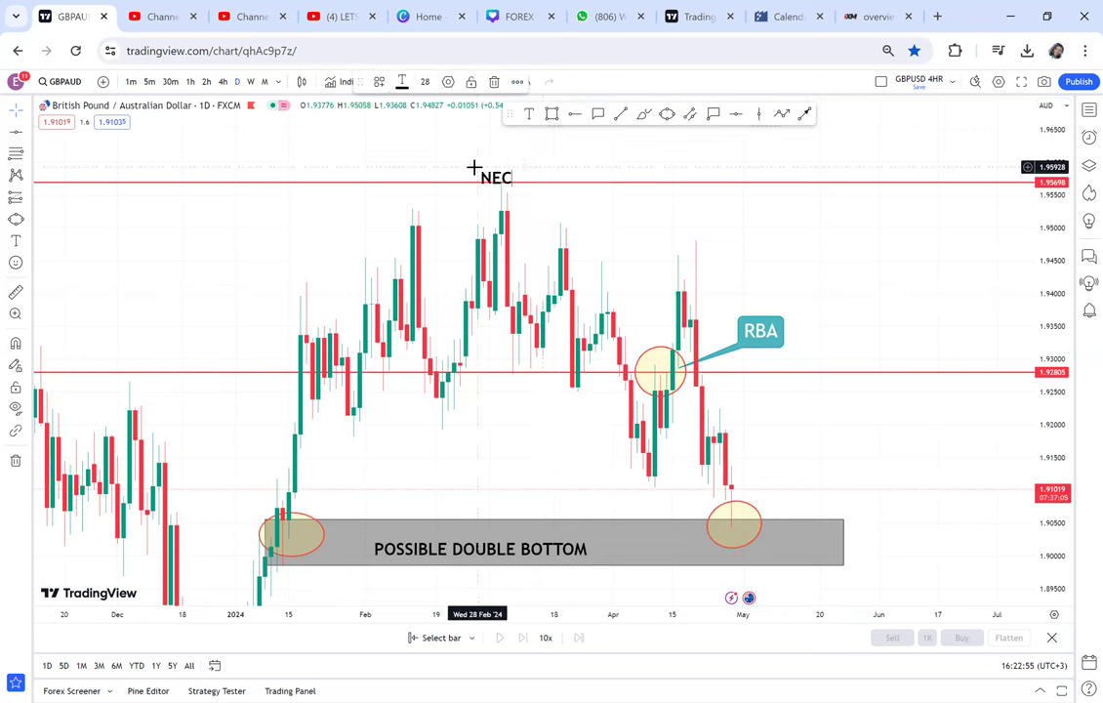
text(KLINE)
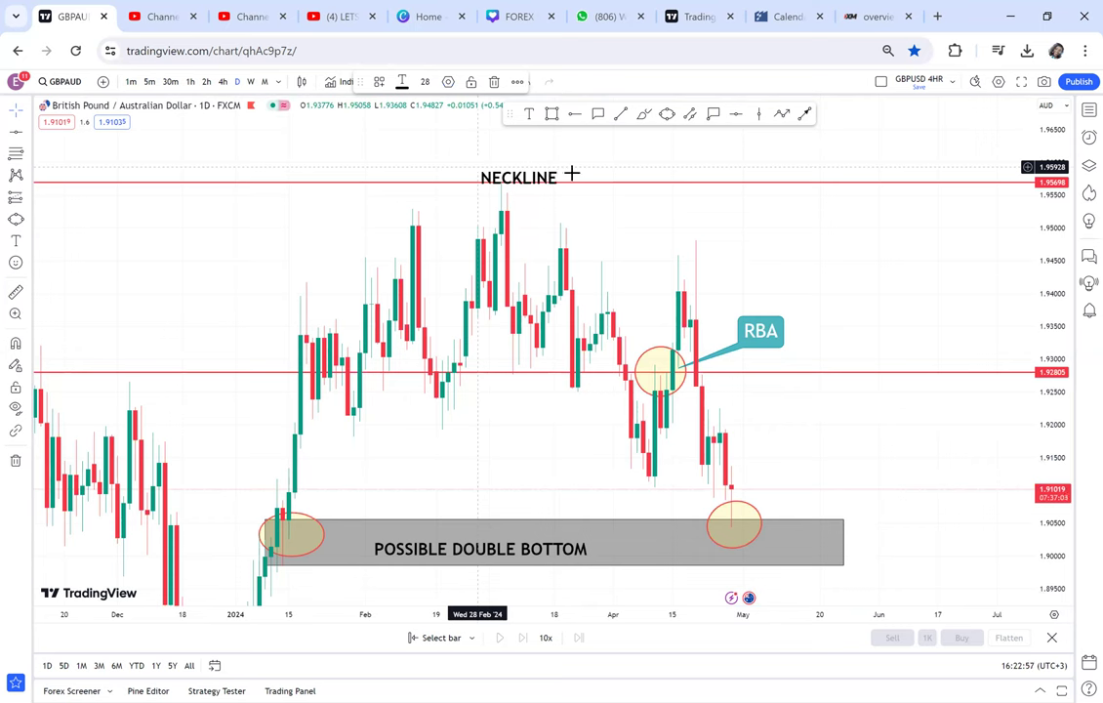
click(539, 179)
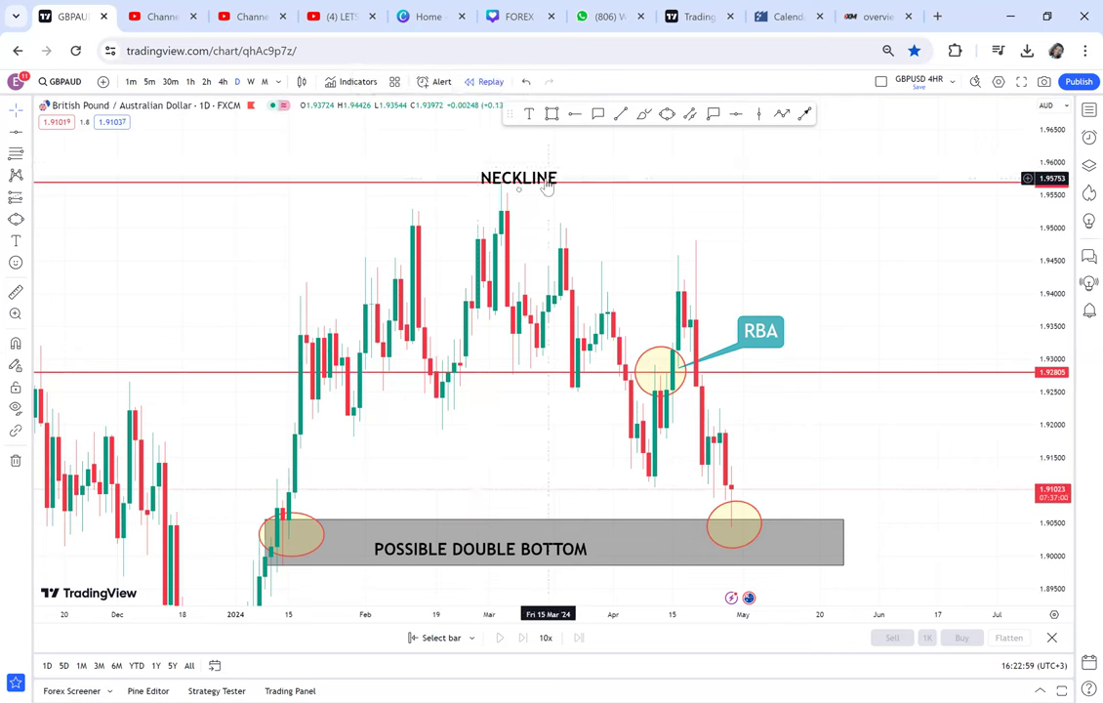
drag(537, 179, 525, 171)
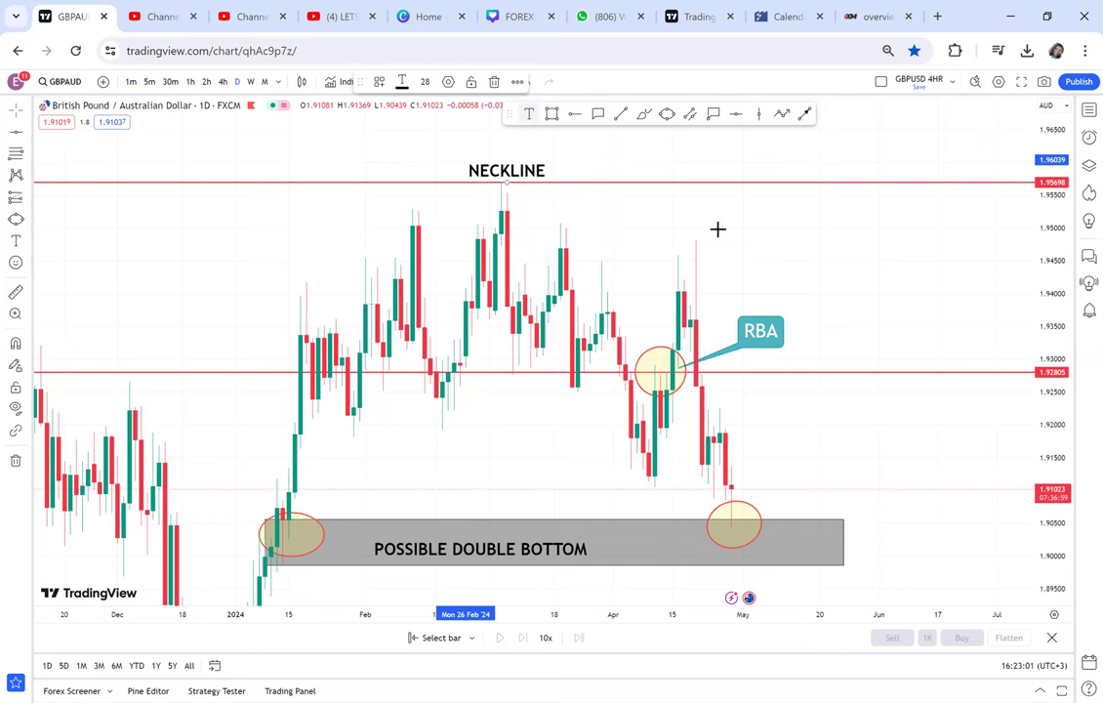
Step: Add the text "HALF" just above the 1.92805 line, starting at 15 May 2024 near 1.931
click(799, 344)
click(801, 352)
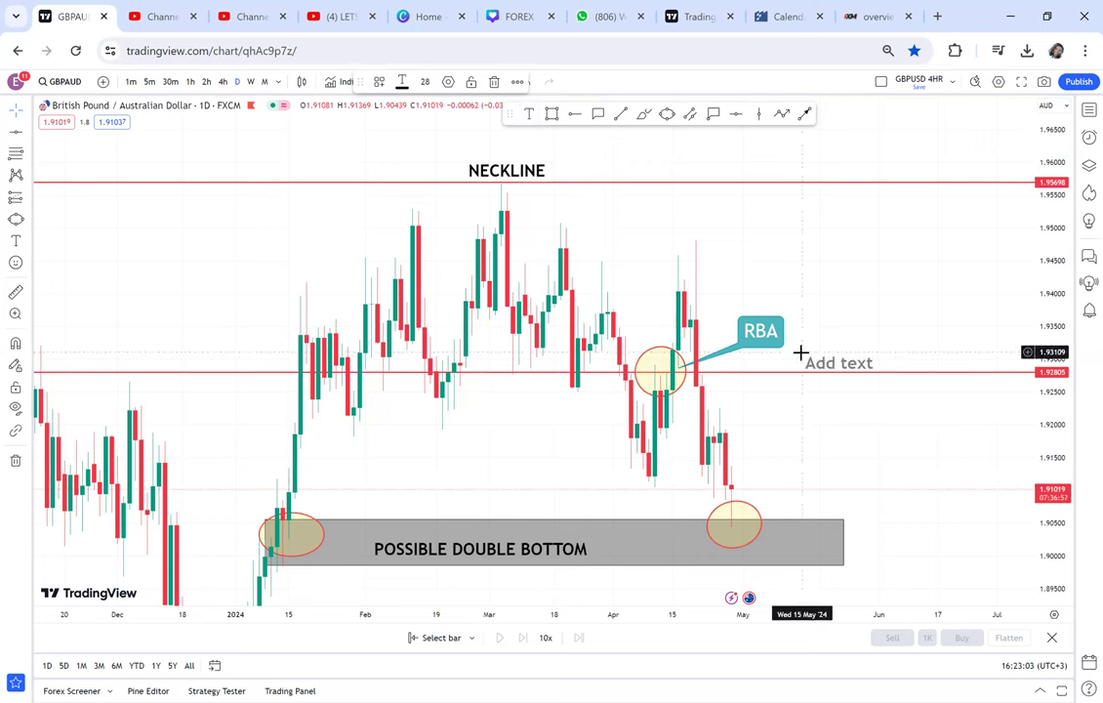
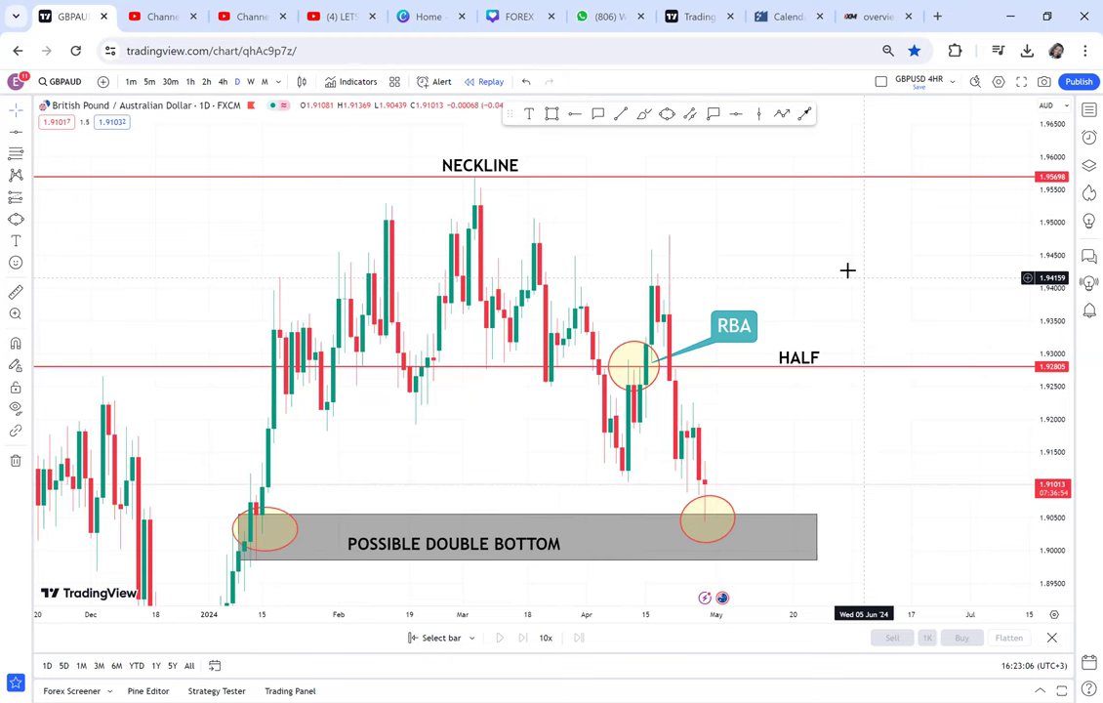
Step: Examine the possible double bottom and the neckline on the weekly timeframe, and return to the daily chart
scroll(995, 274, down, 2)
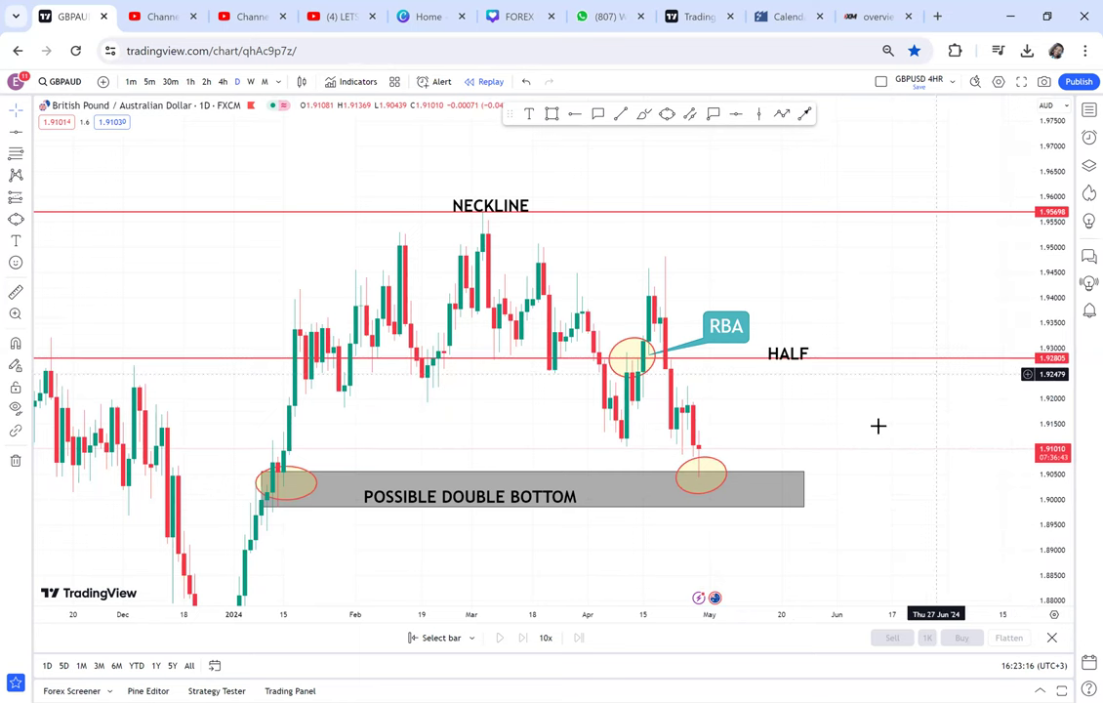
drag(857, 419, 844, 414)
drag(377, 121, 374, 119)
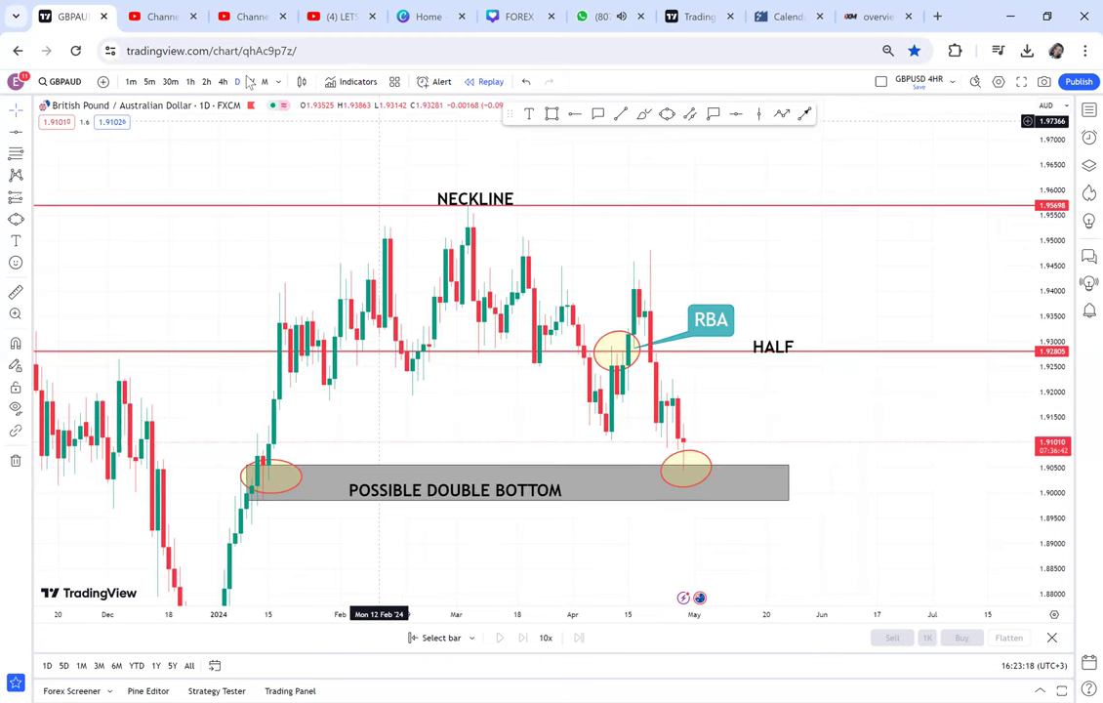
click(250, 82)
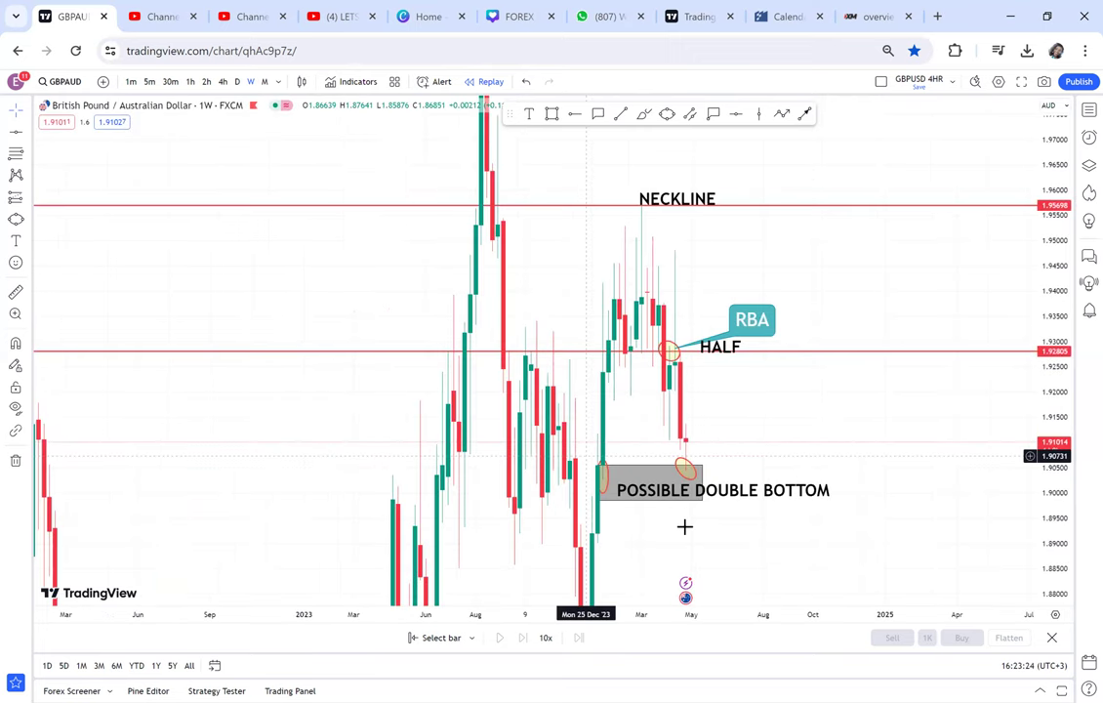
scroll(684, 525, up, 2)
scroll(635, 493, up, 2)
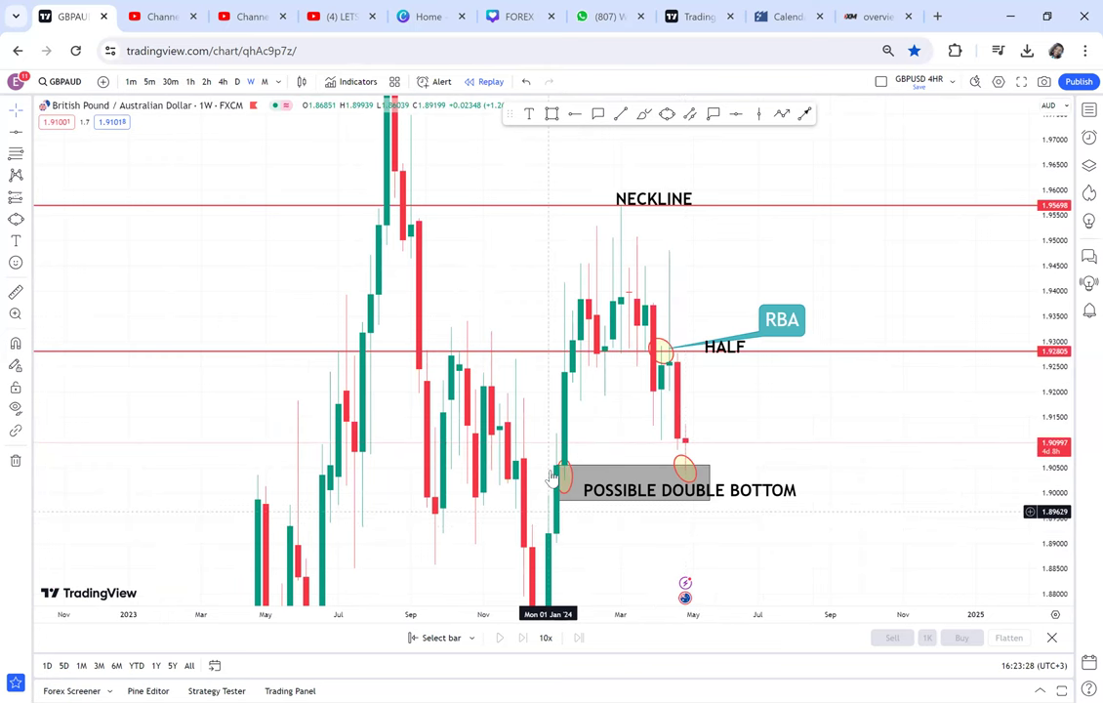
click(599, 471)
click(342, 139)
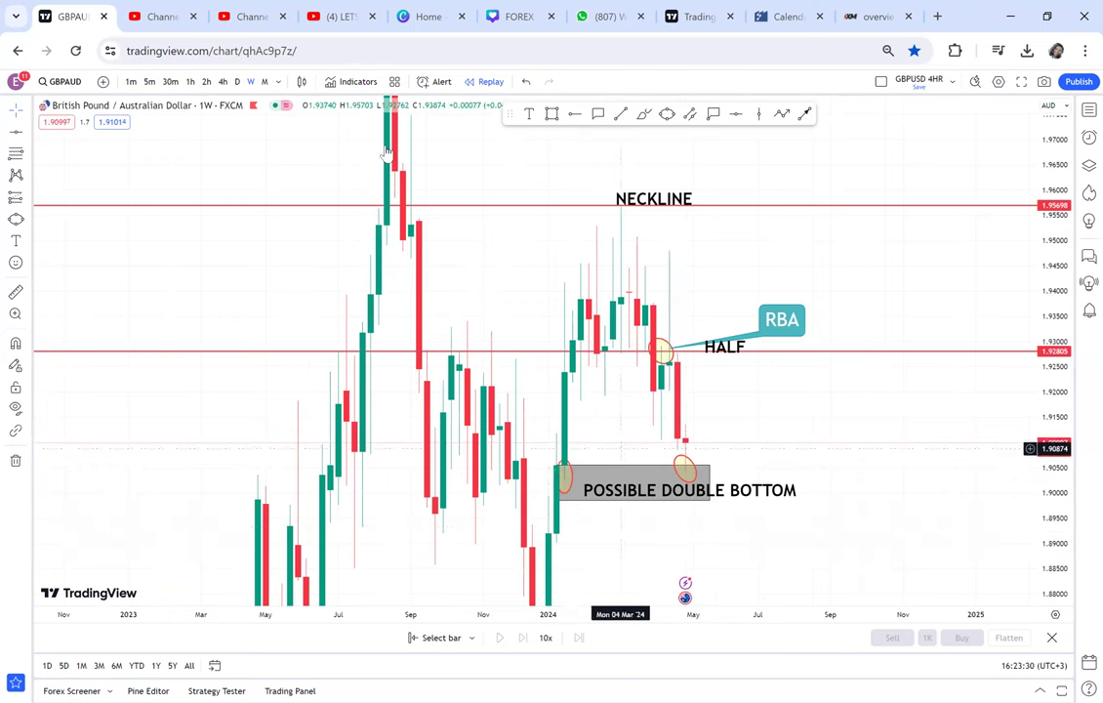
click(237, 83)
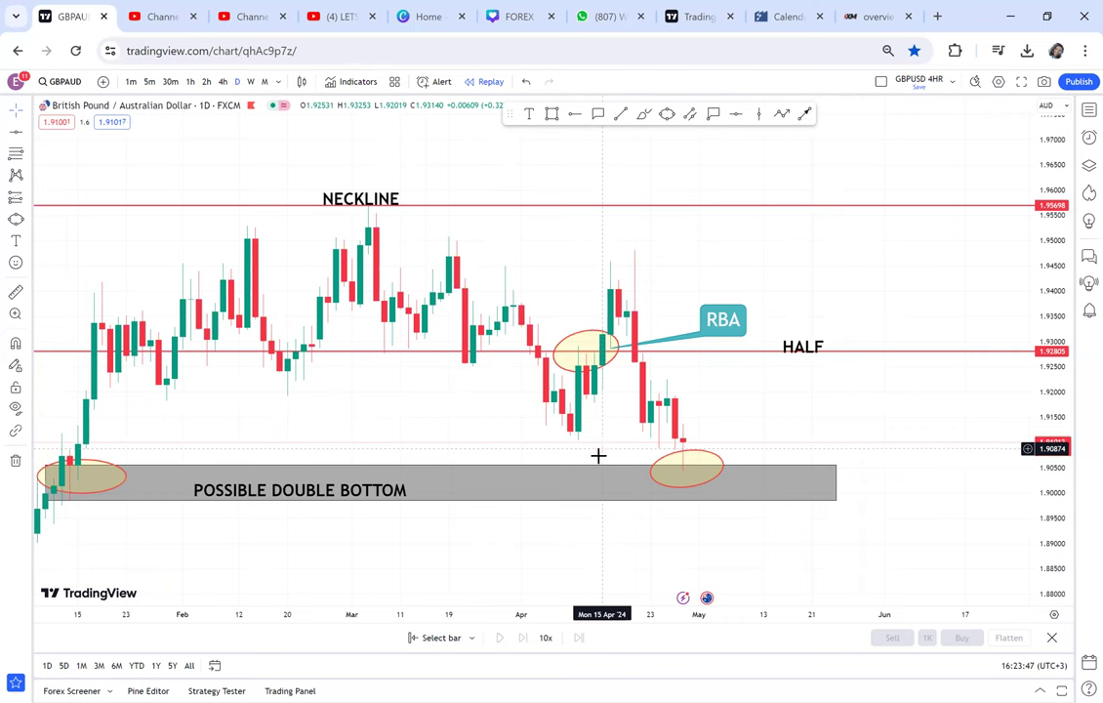
Step: Review the daily price action between the neckline, the half level and the support rectangle, and check the watchlist briefly
scroll(519, 382, down, 1)
scroll(518, 383, down, 1)
drag(392, 431, 511, 431)
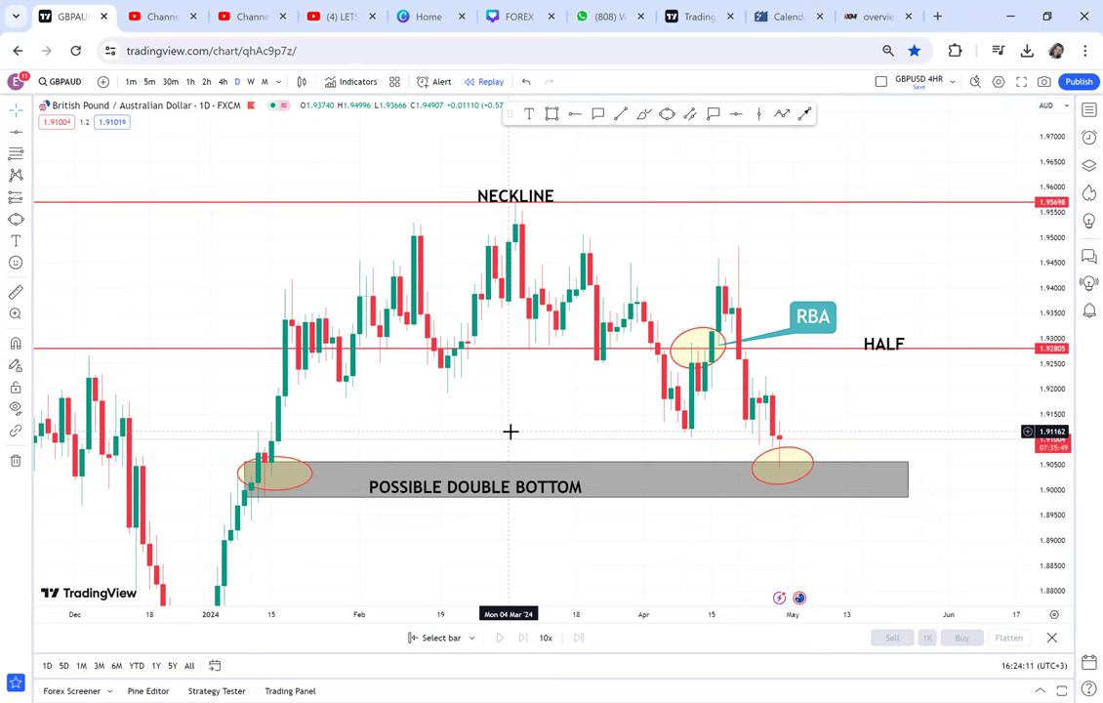
scroll(511, 430, down, 1)
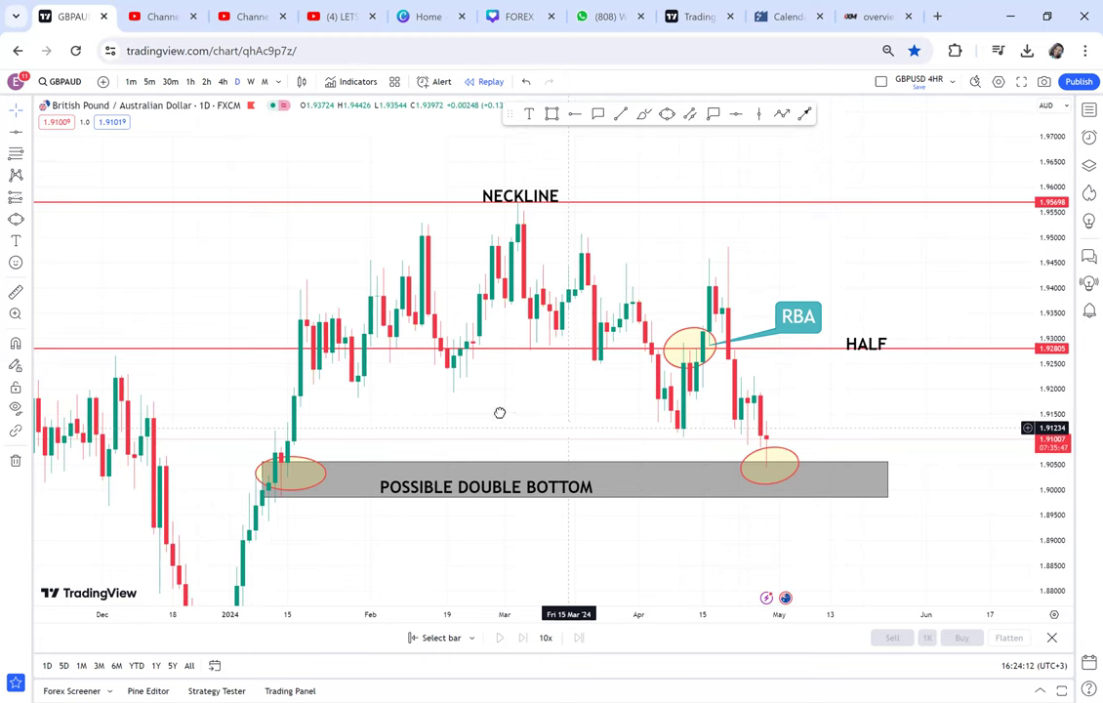
drag(498, 413, 428, 398)
drag(747, 307, 712, 298)
click(405, 205)
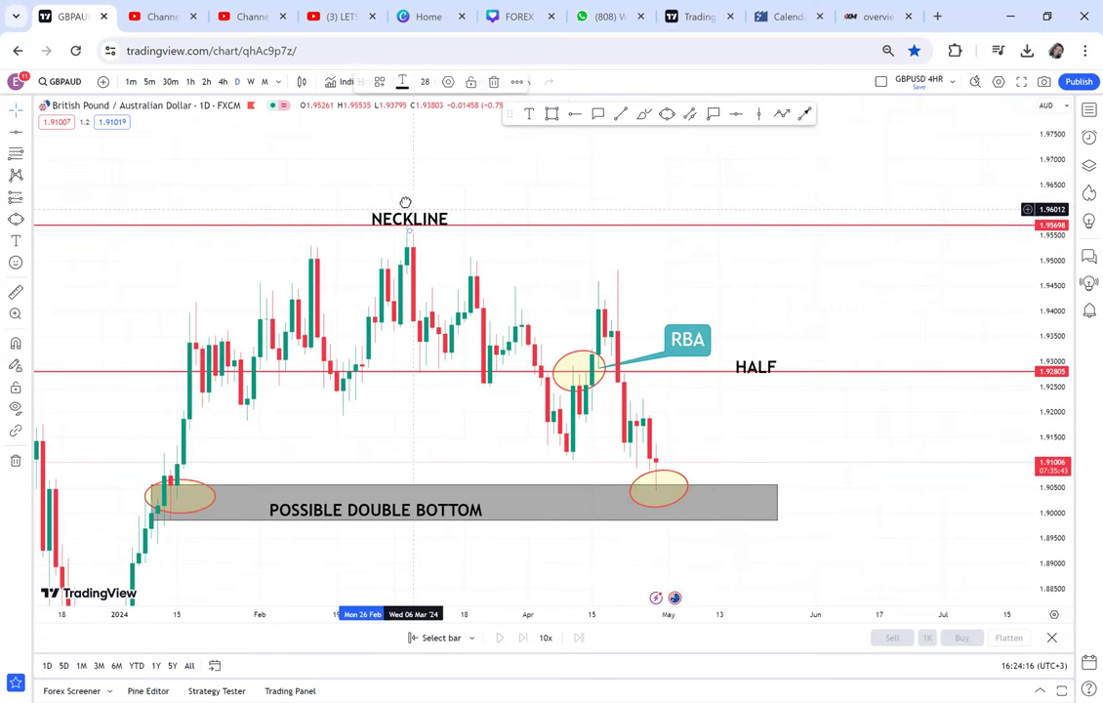
click(716, 401)
drag(716, 401, 695, 383)
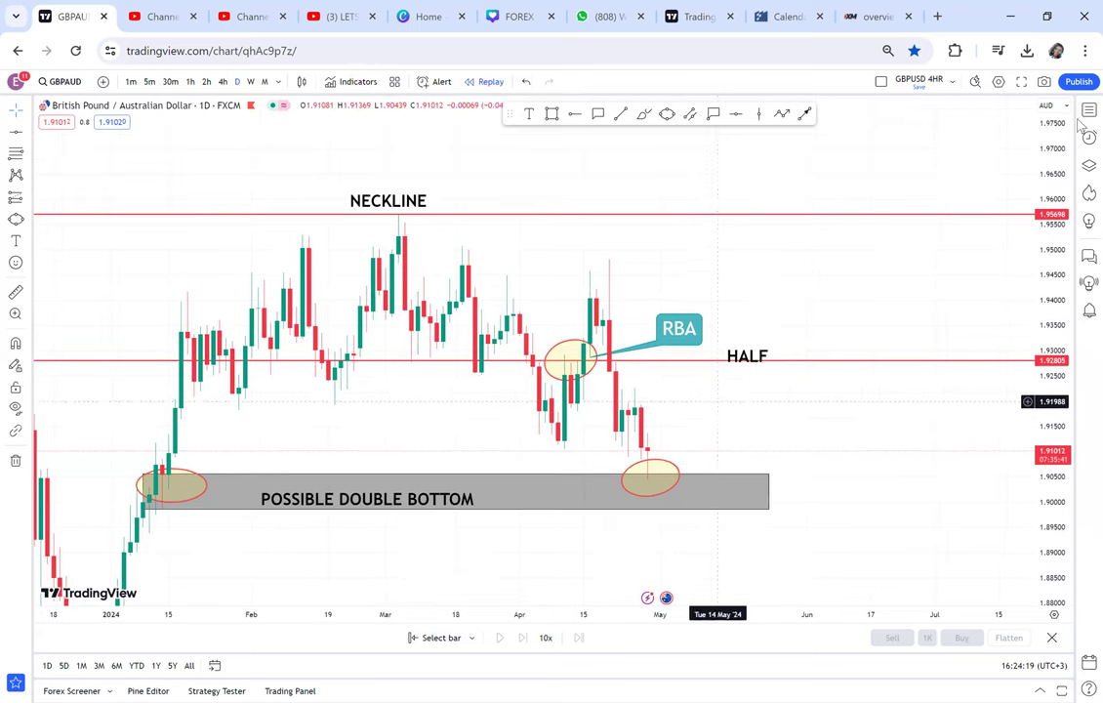
click(1081, 110)
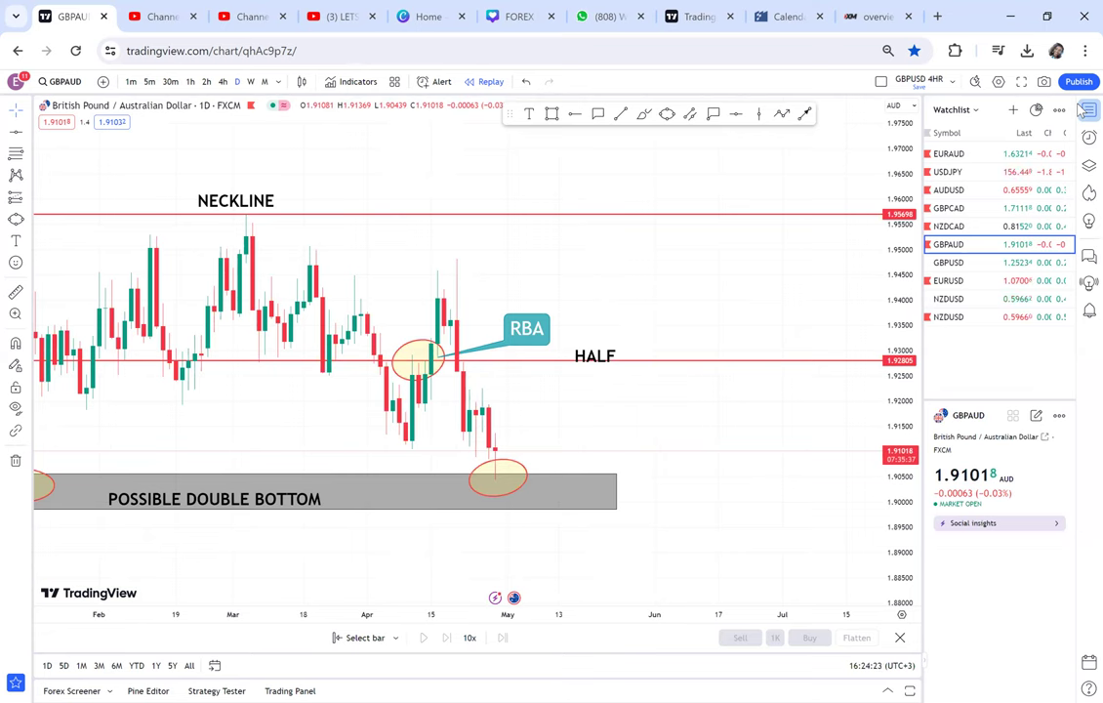
click(1085, 110)
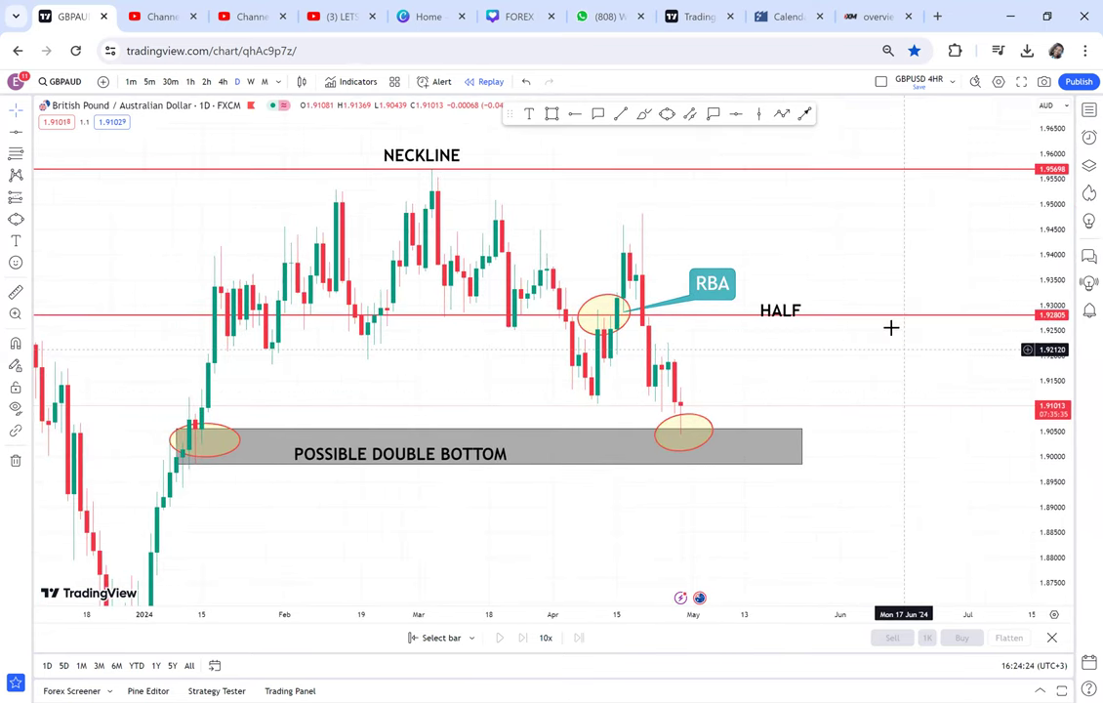
Step: Add a callout reading "WBB", anchored at 2 May 2024 near 1.910 with its label at 13 May 2024 near 1.920
click(598, 114)
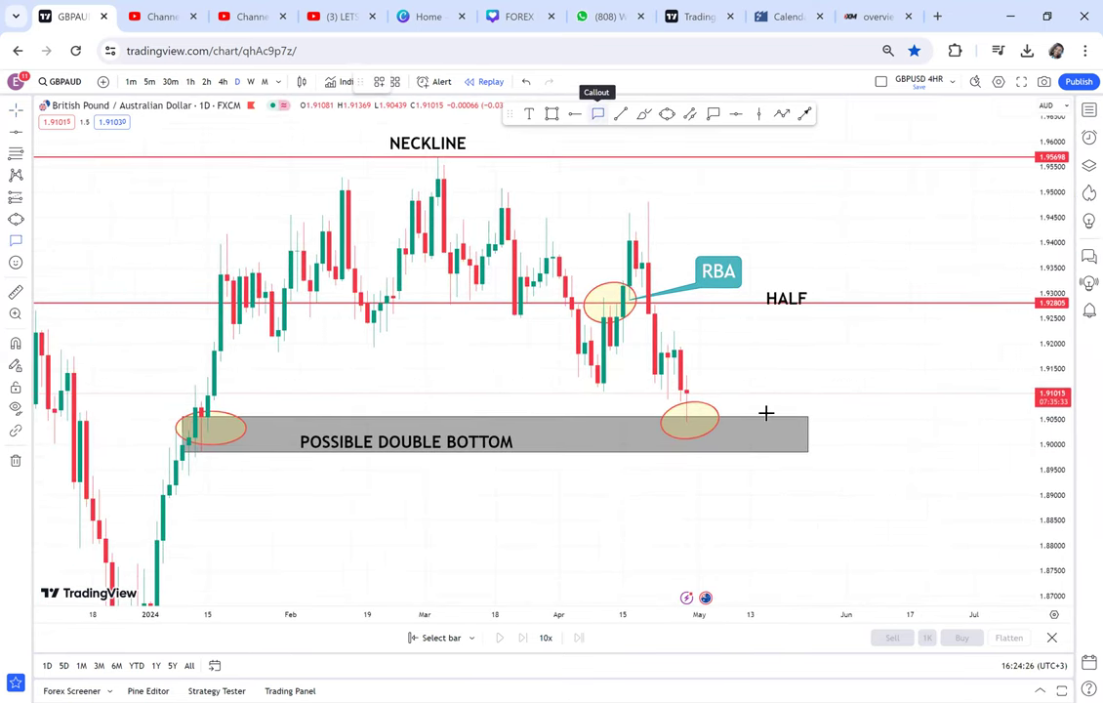
click(705, 392)
click(754, 343)
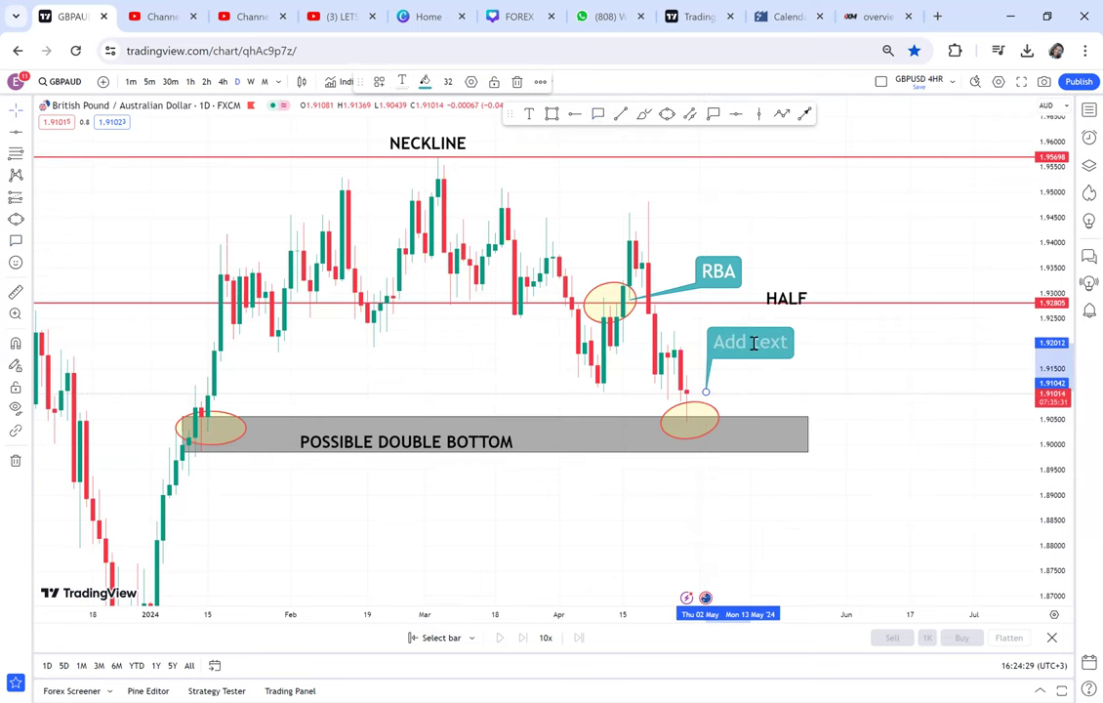
text(WBB)
click(882, 363)
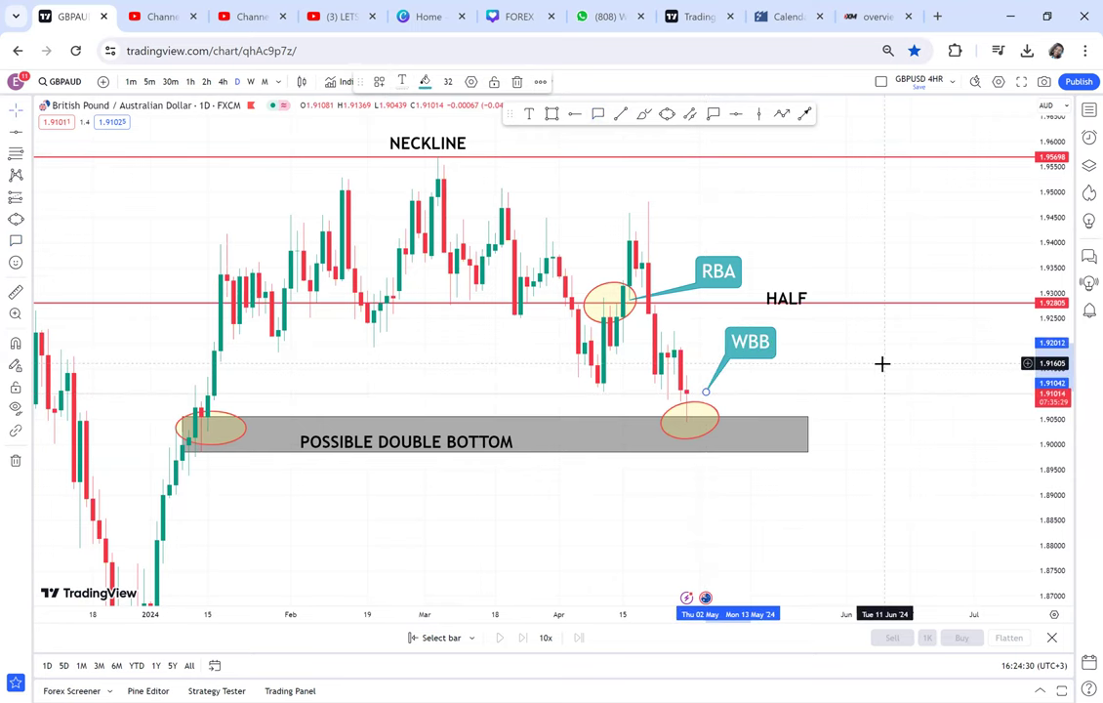
Step: Add a text note at 3 June 2024 near 1.951 with the heading "3 SIGNAL" and the line "1. GREEN CANDLE"
click(529, 114)
click(721, 197)
text(3 SIGNAL)
key(Return)
text(1. BUY)
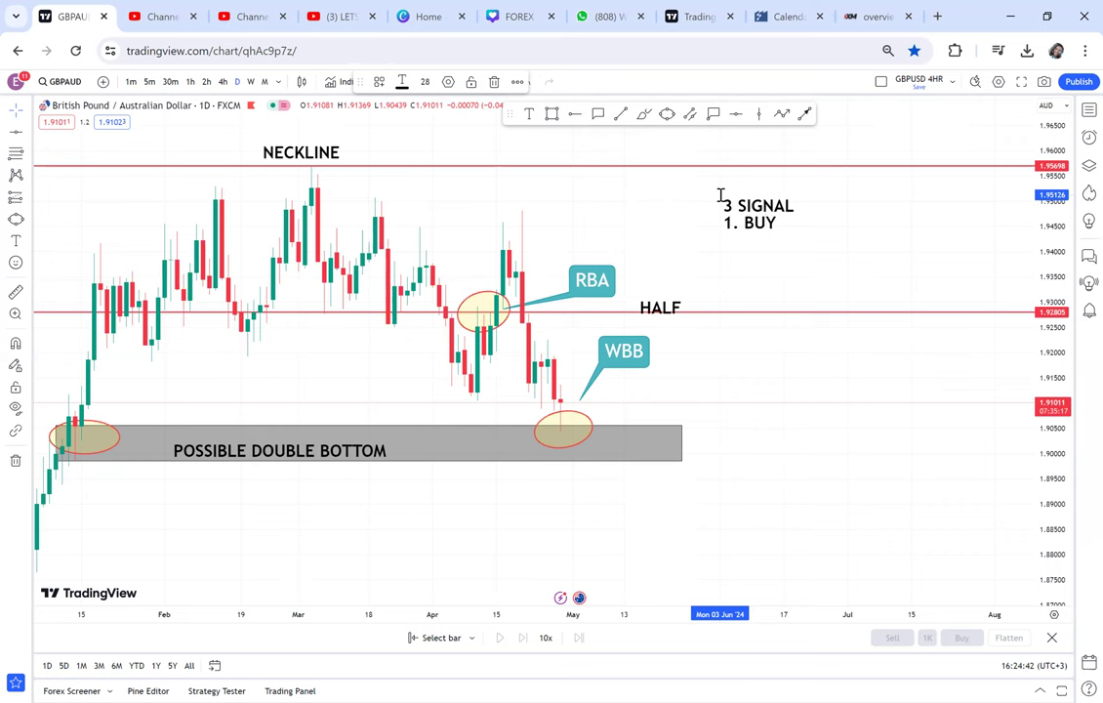
key(BackSpace)
key(BackSpace)
key(BackSpace)
key(BackSpace)
text(GREEN)
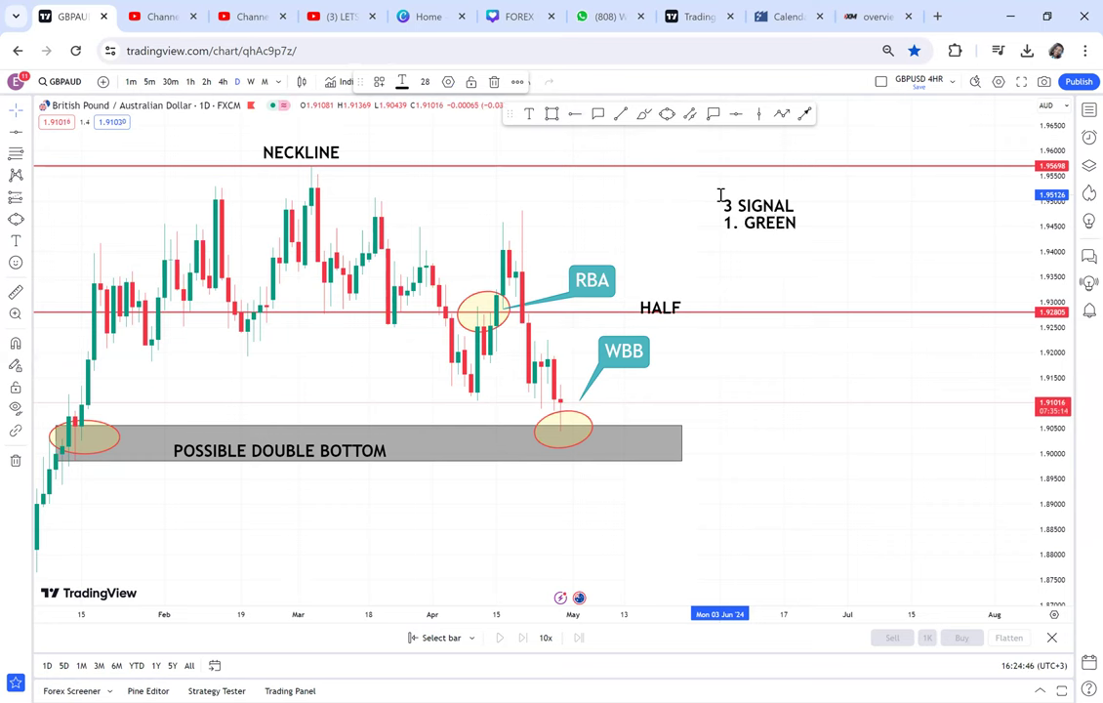
text( CANDLE)
Step: Extend the signal note with the lines "2. BULLISH ENGULF" and "3. IF NOT WBB" and finish editing it
key(Return)
text(2)
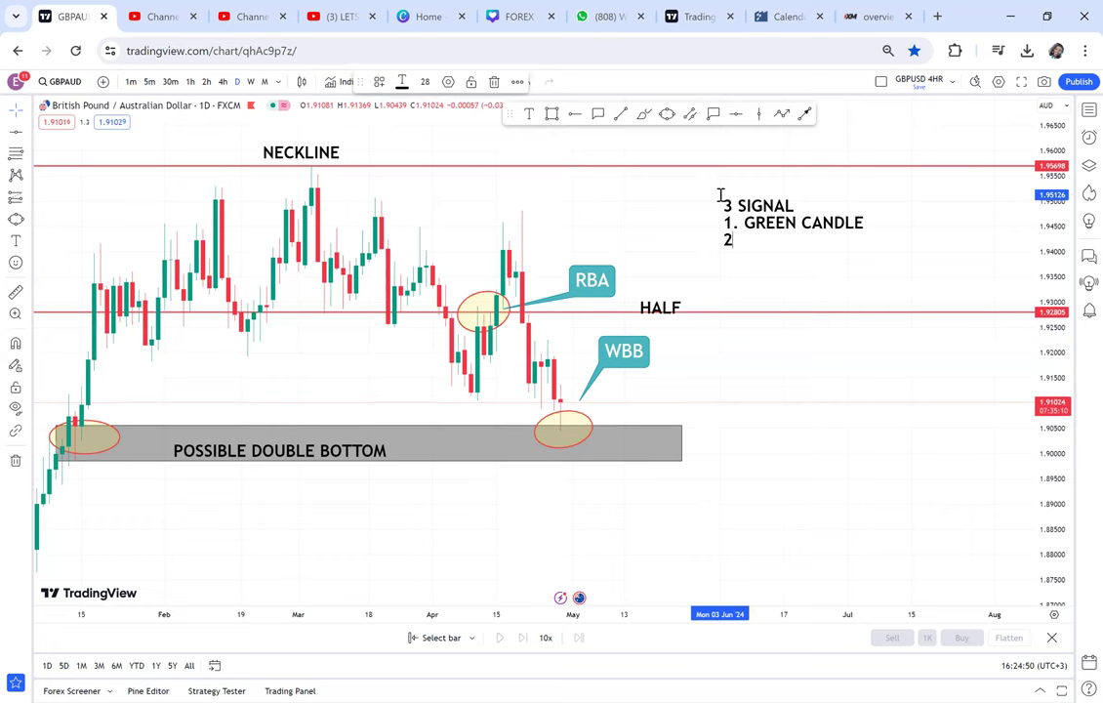
text(. BULLISH E)
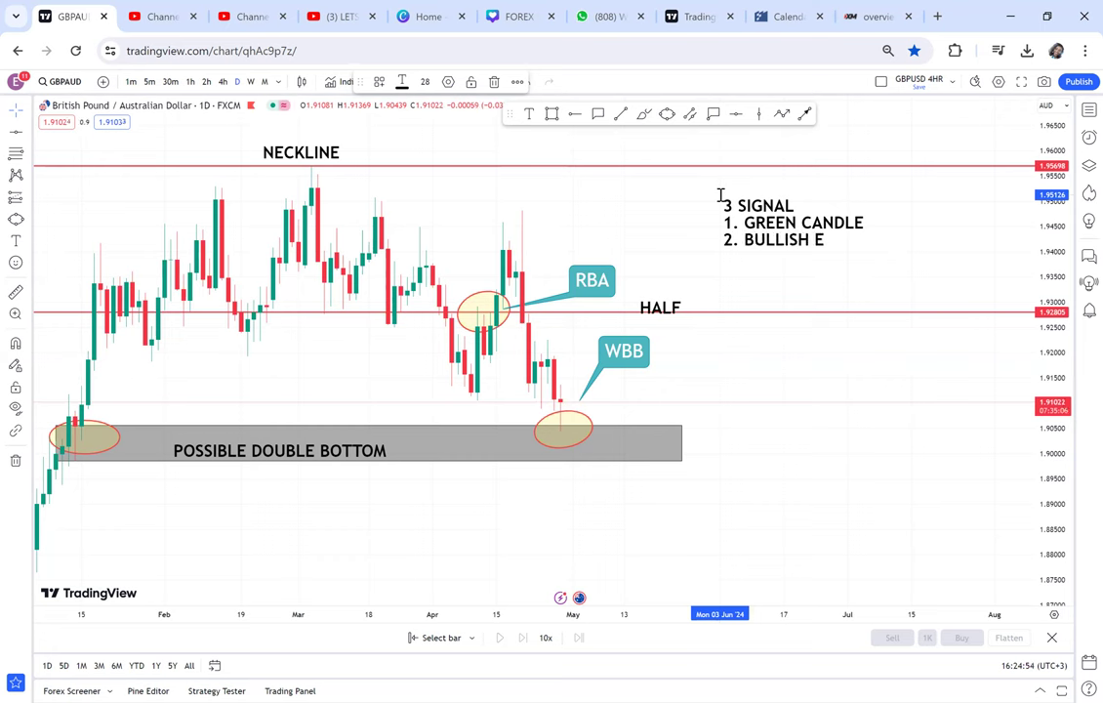
text(NGULF)
key(Return)
text(3. I)
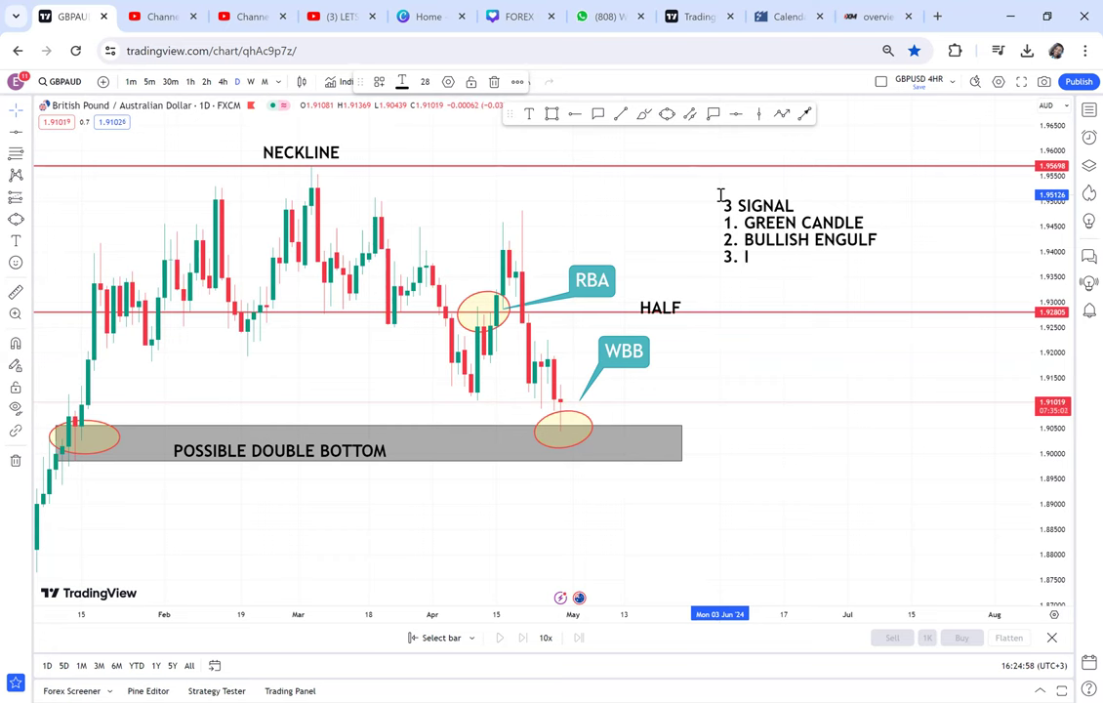
text(F NOT WBB)
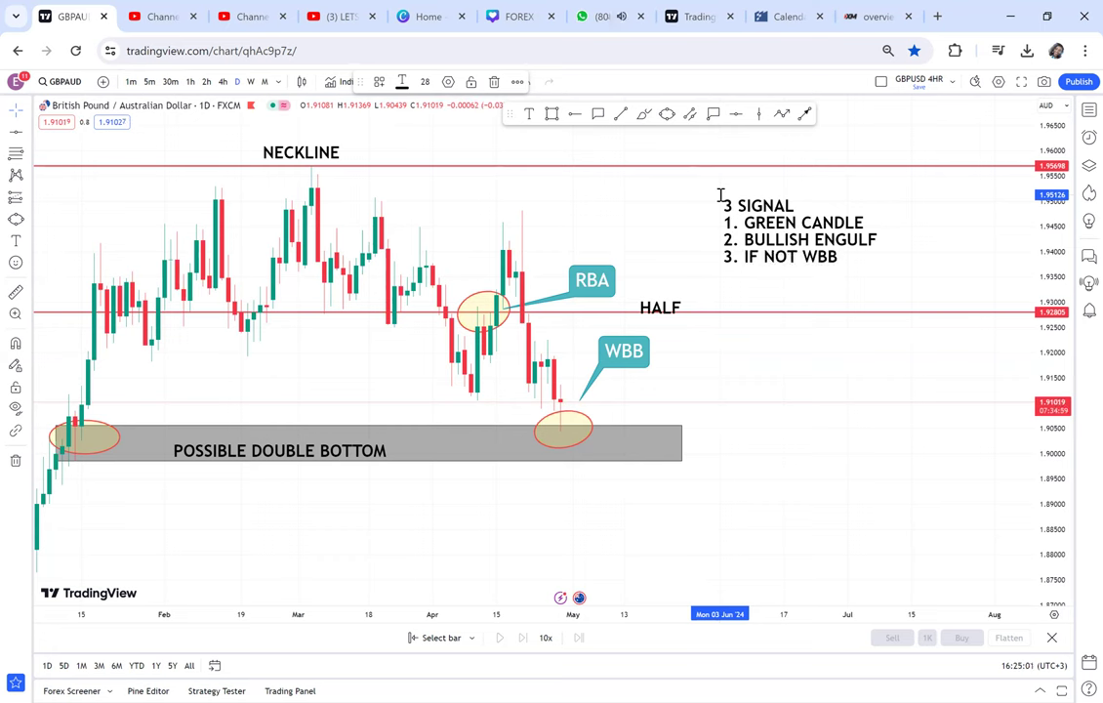
click(792, 363)
scroll(793, 363, up, 2)
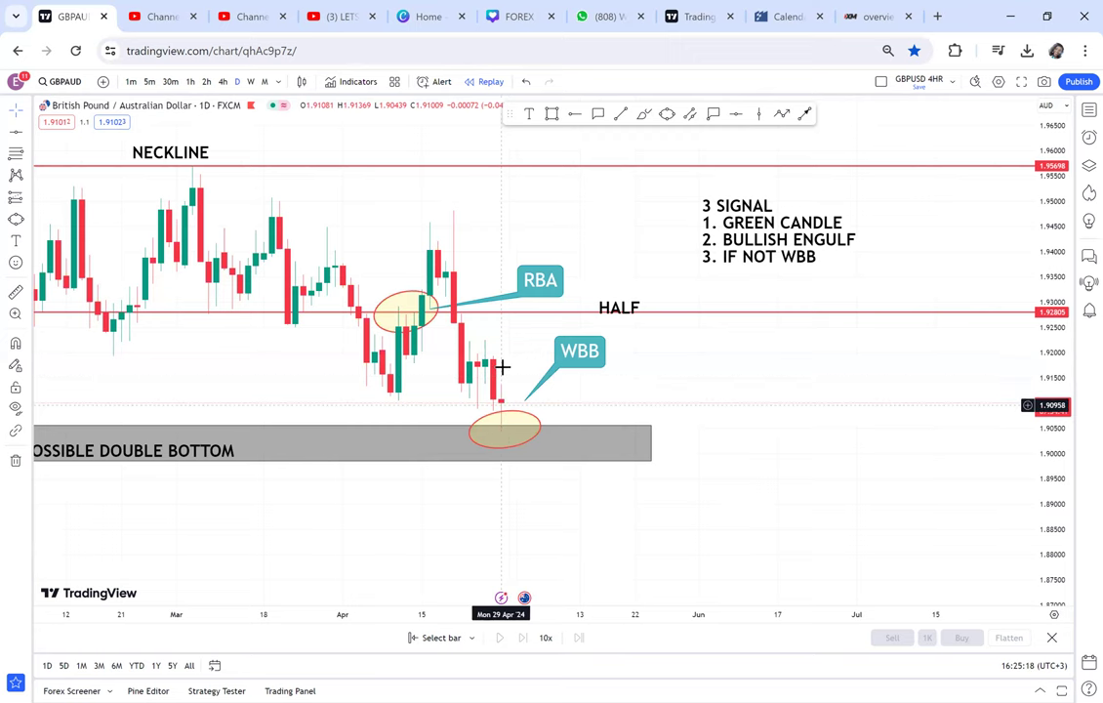
drag(528, 365, 701, 398)
scroll(701, 398, down, 2)
drag(810, 401, 706, 425)
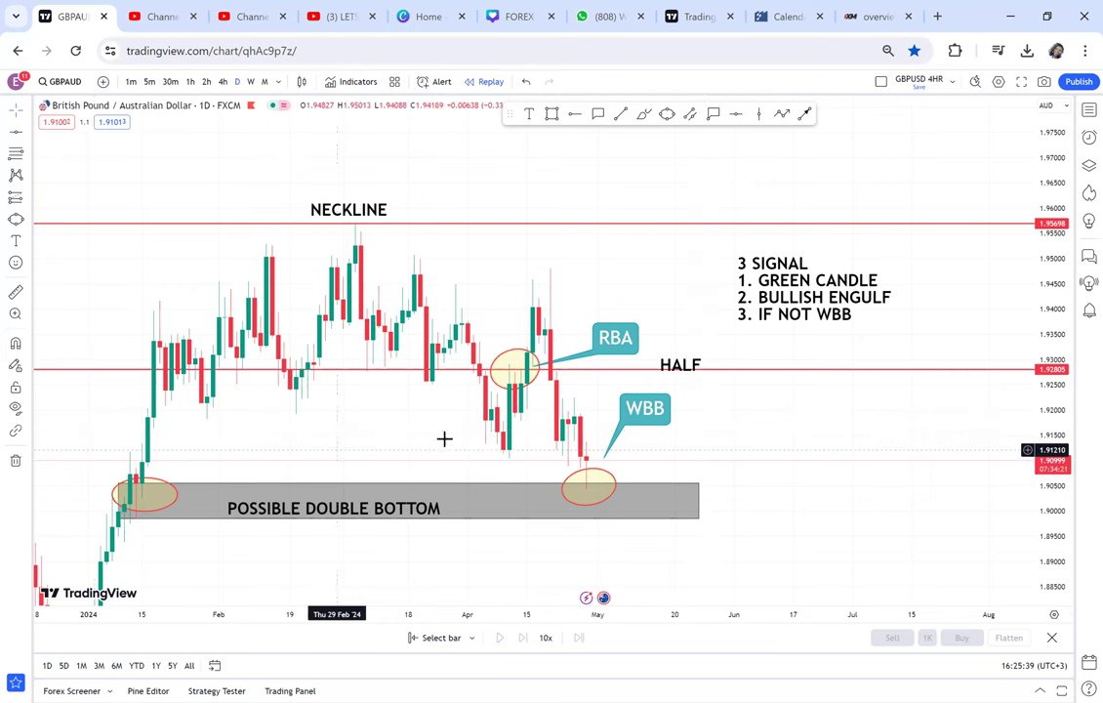
click(312, 483)
click(427, 462)
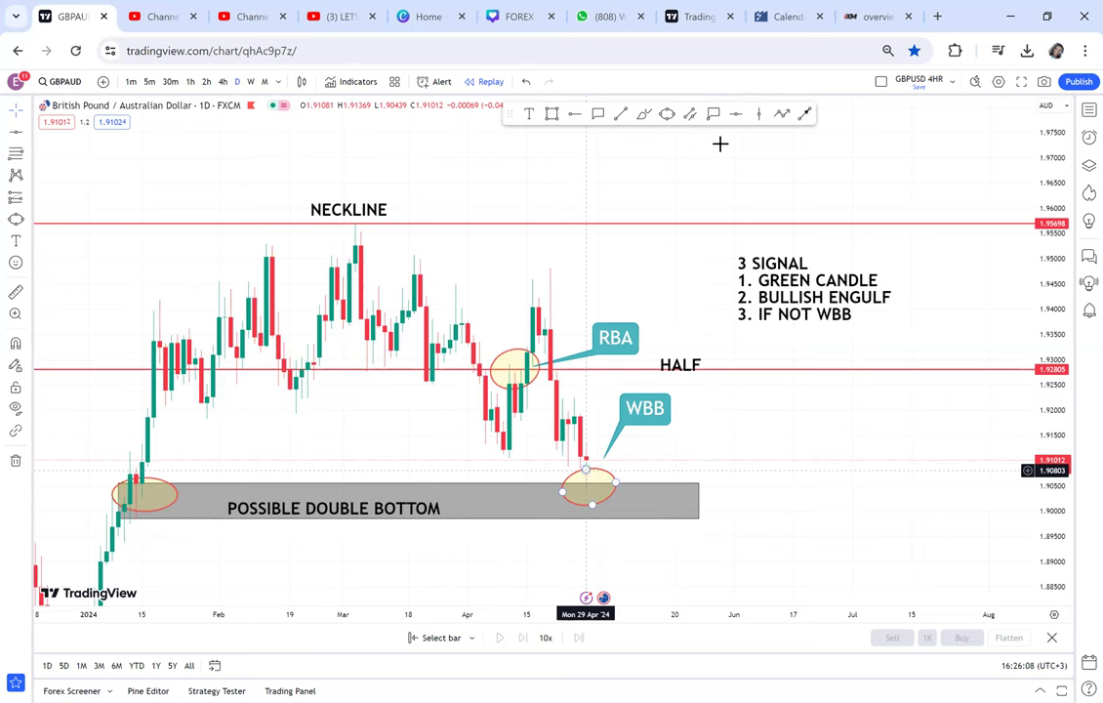
Step: Add a callout reading "29TH APRIL 2024", anchored on the 29 April candle near 1.912 with its label at 3 June 2024 near 1.910
click(598, 116)
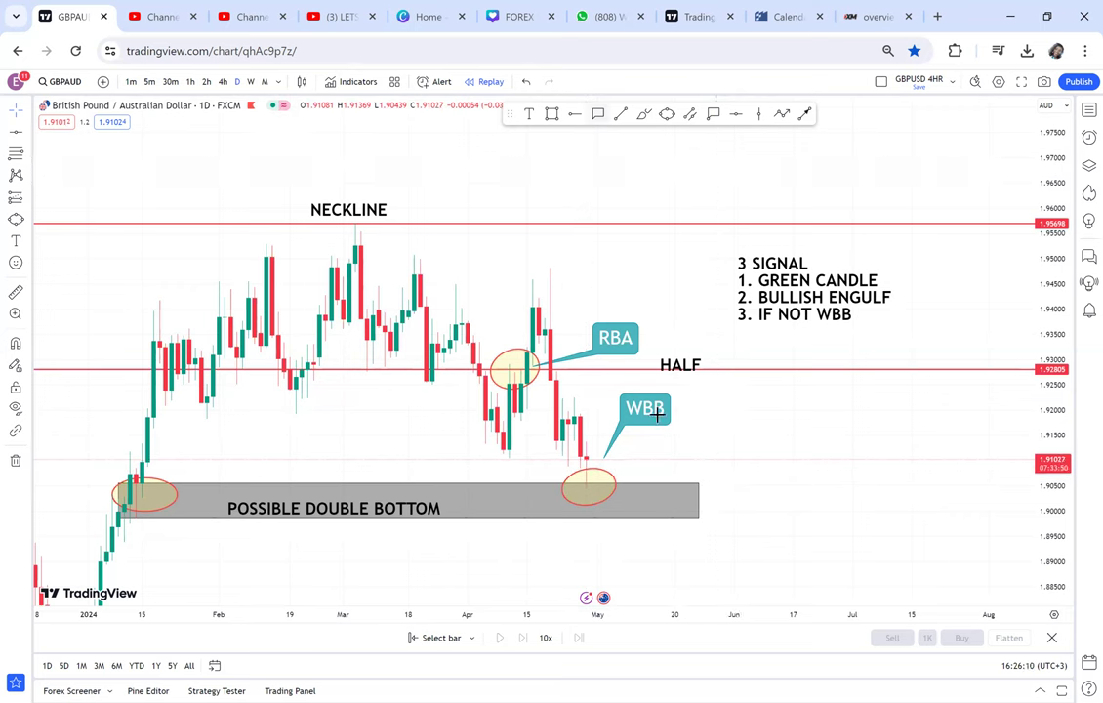
click(587, 450)
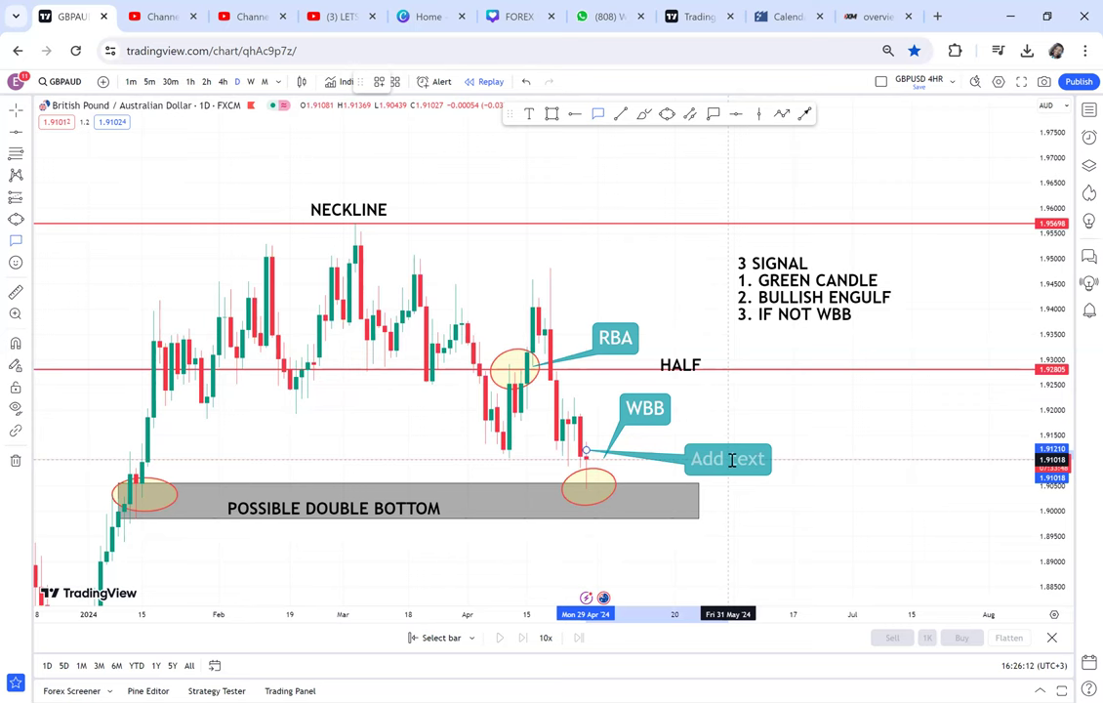
click(733, 460)
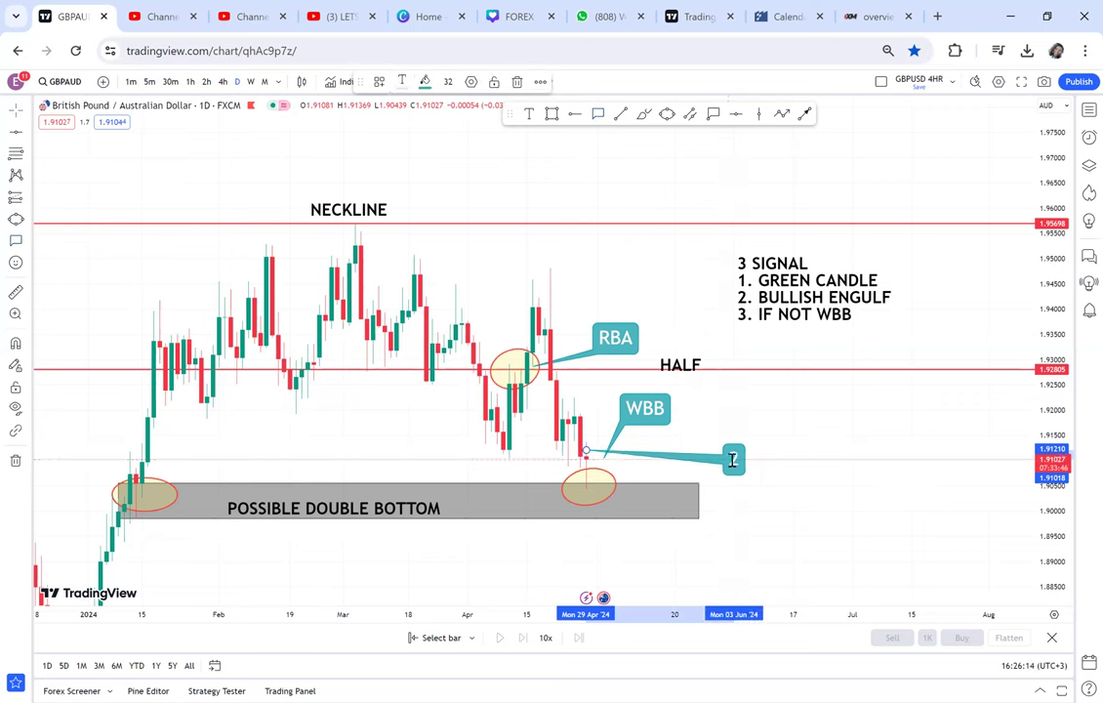
text(29TH)
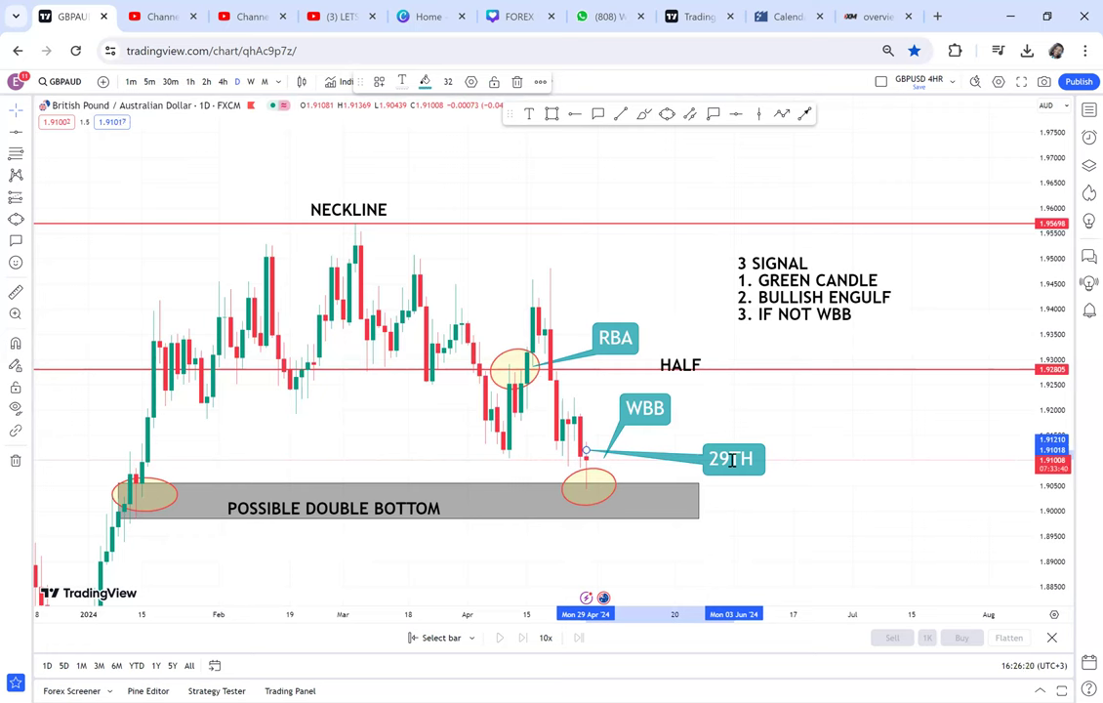
text(AP)
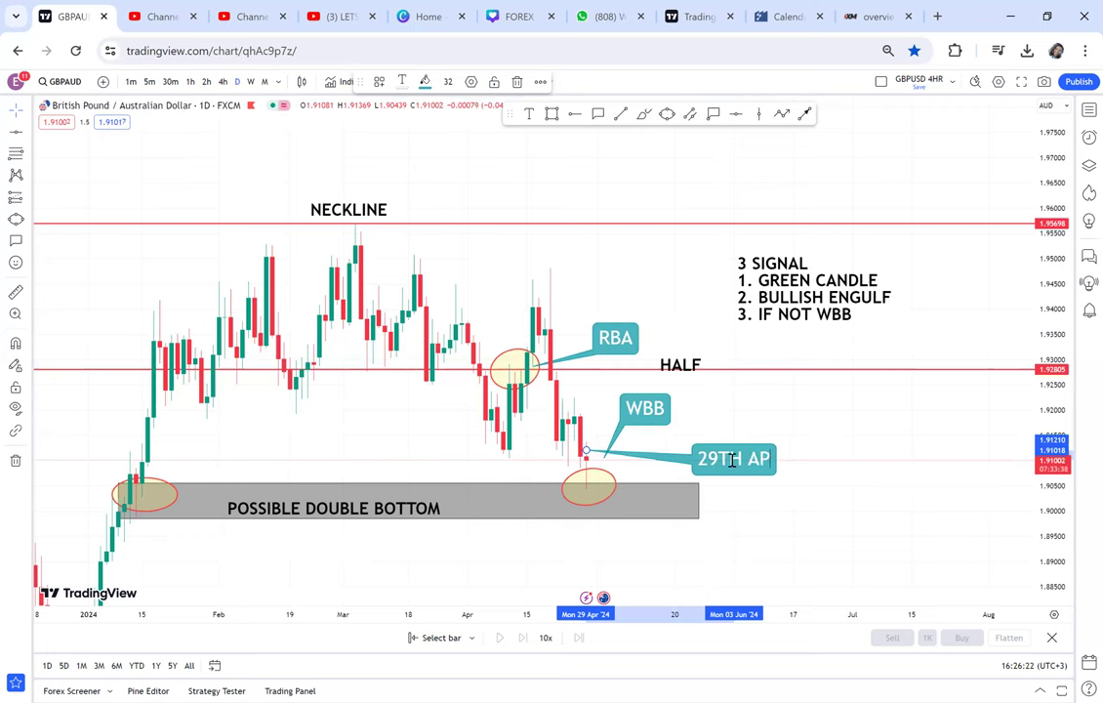
text(RIL)
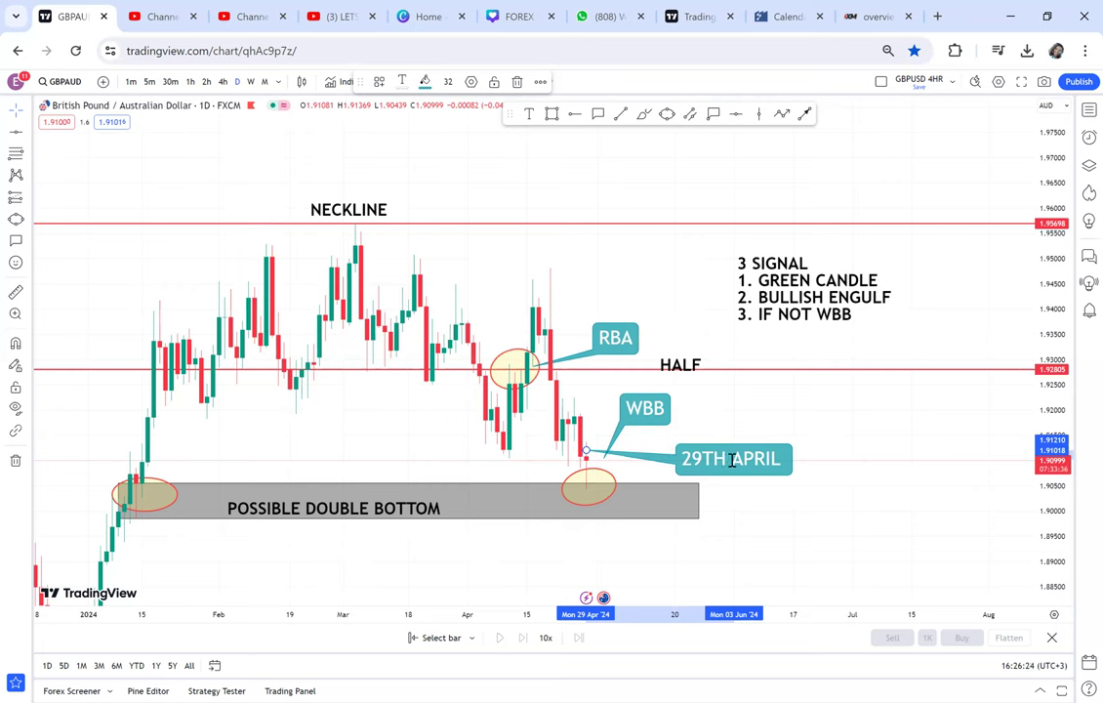
text( 2024)
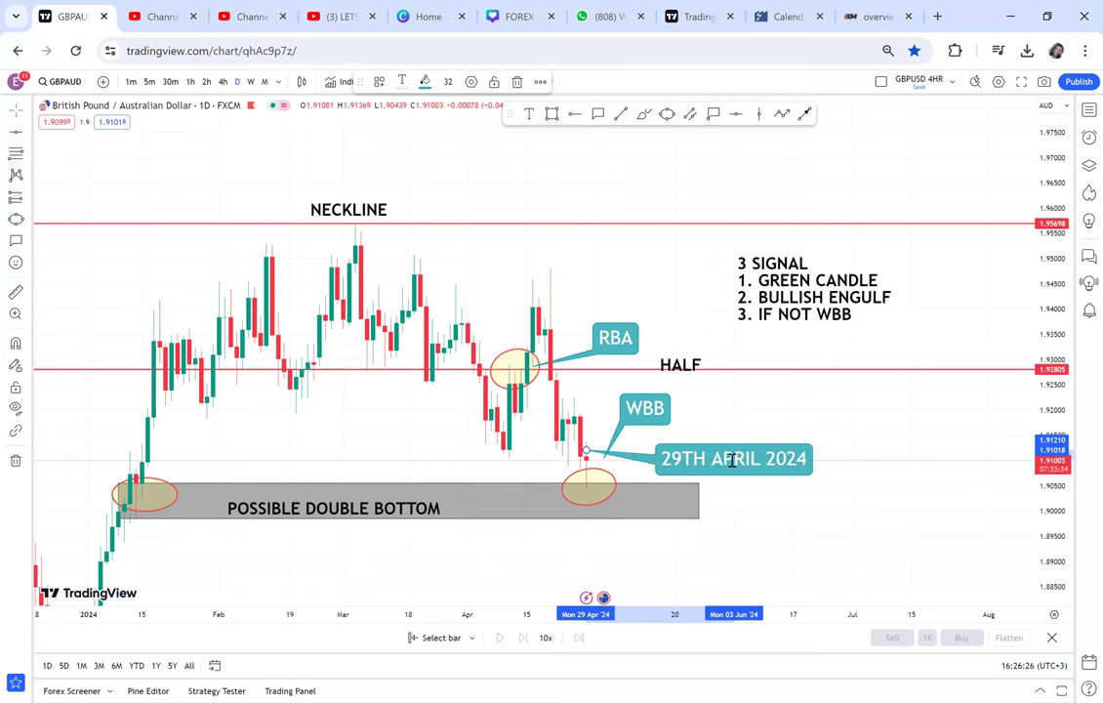
click(872, 452)
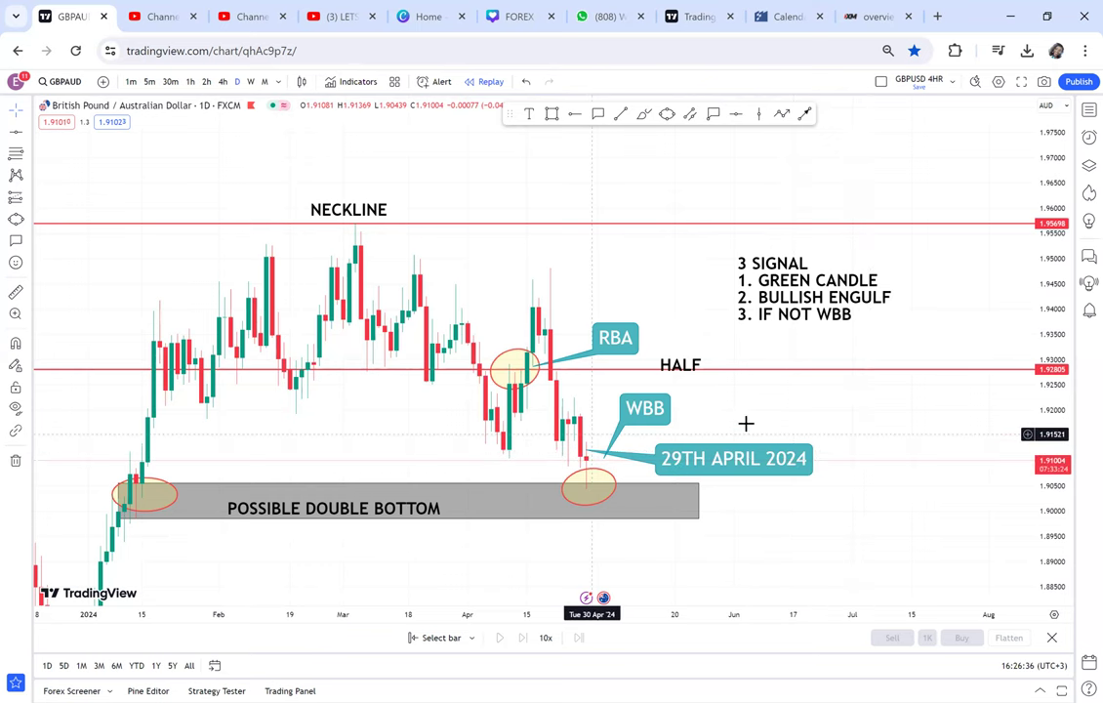
scroll(781, 422, down, 3)
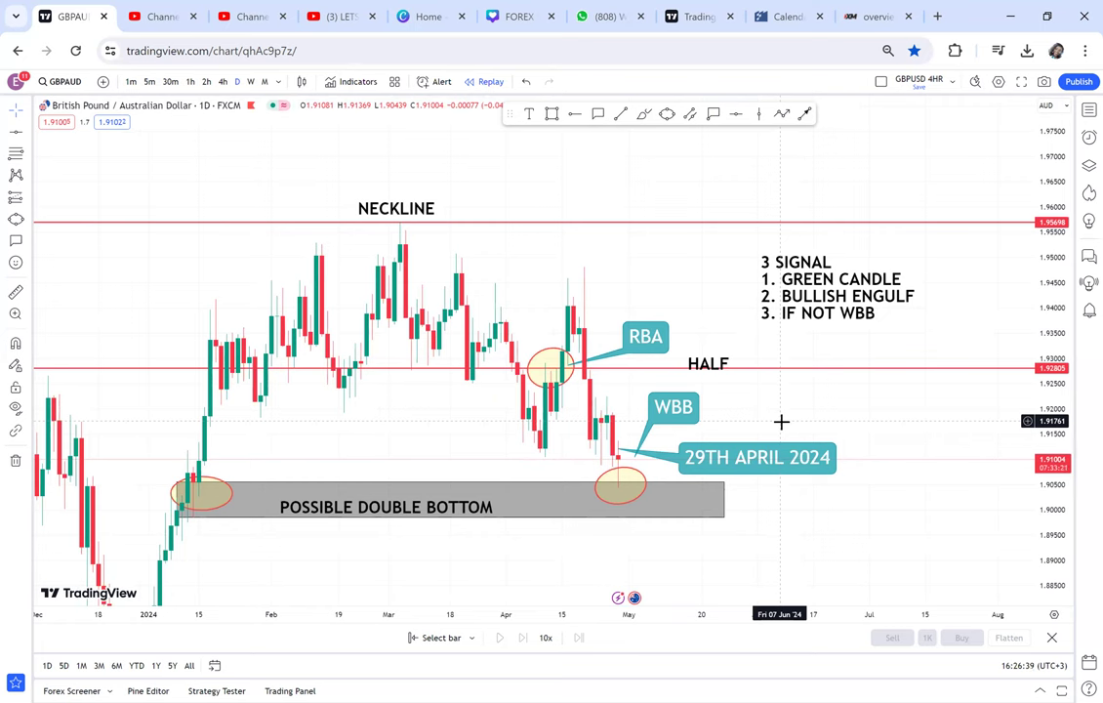